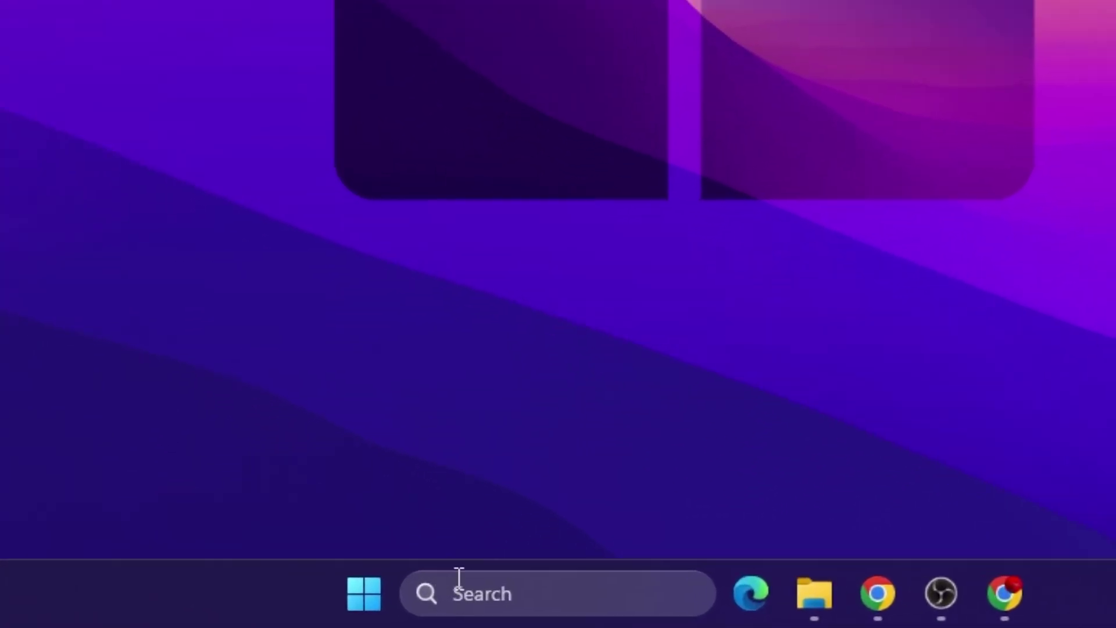
Search Windows for TEMP and open the 'Delete temporary files' Storage settings page.
{"action": "left_click", "coordinate": [468, 609]}
{"action": "type", "text": "T"}
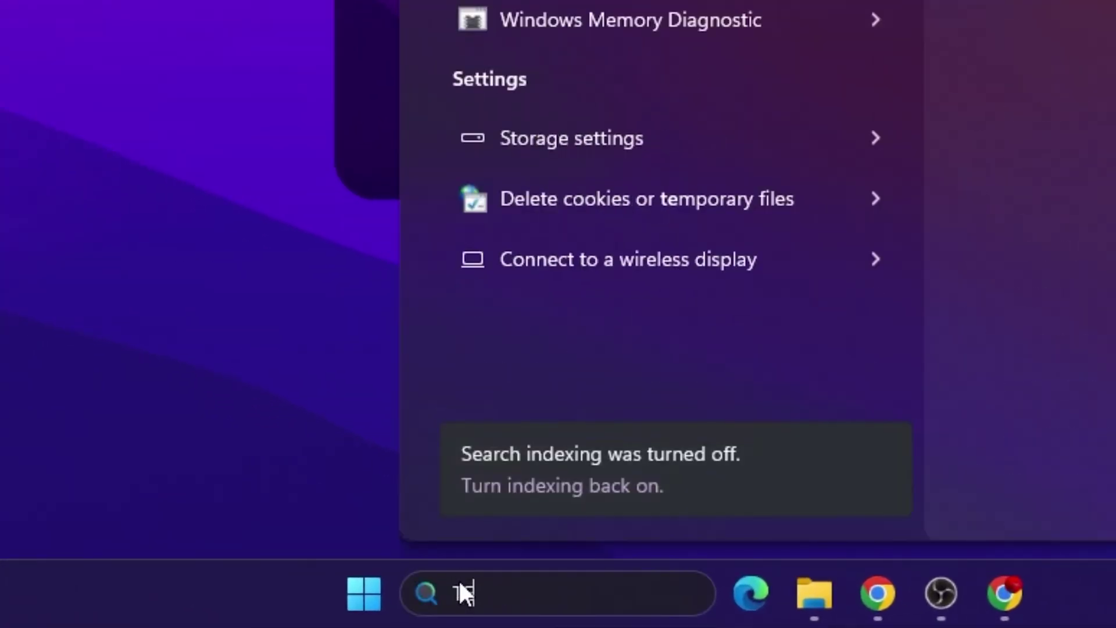
{"action": "type", "text": "EMP"}
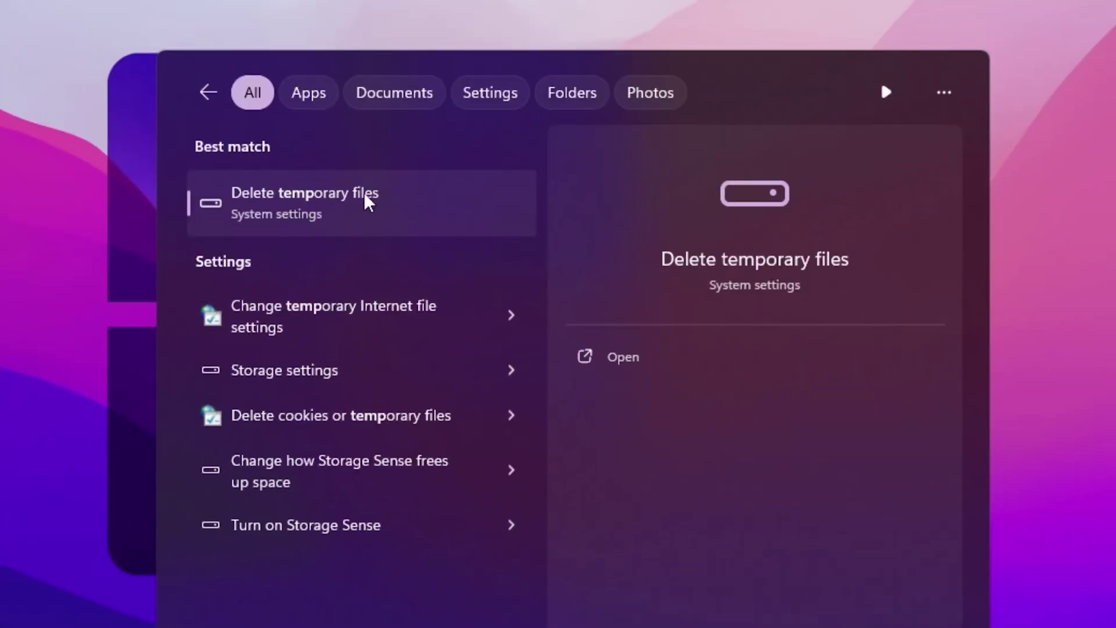
{"action": "left_click", "coordinate": [331, 193]}
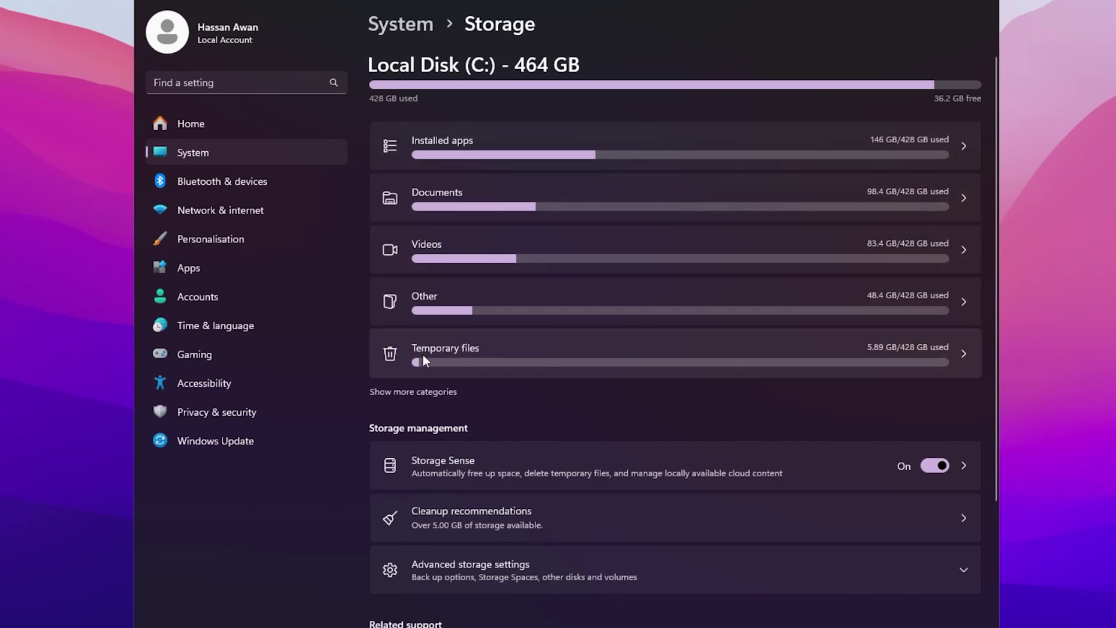
Add Recycle Bin to the selected temporary files and permanently remove the 1.71 GB selection.
{"action": "left_click", "coordinate": [598, 346]}
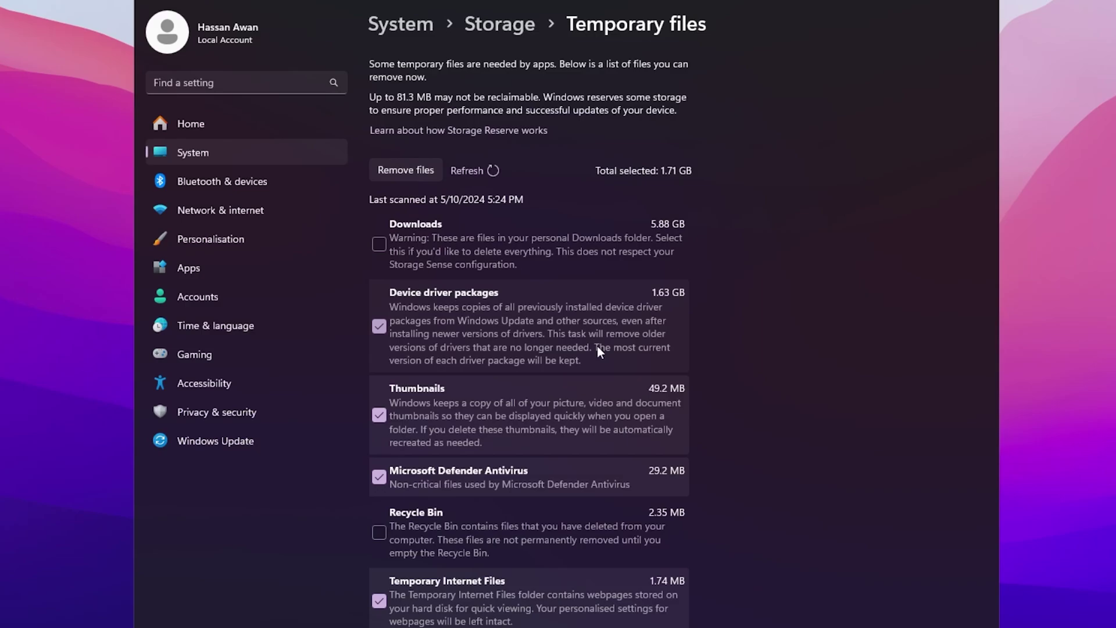
{"action": "scroll", "coordinate": [585, 330], "scroll_direction": "down", "scroll_amount": 5}
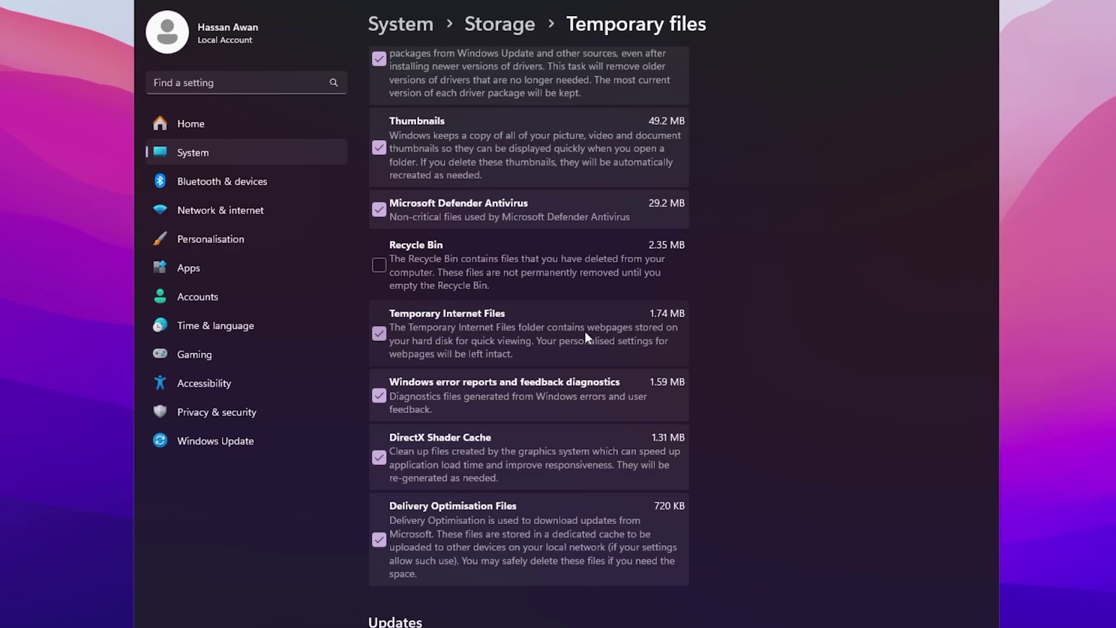
{"action": "scroll", "coordinate": [585, 331], "scroll_direction": "up", "scroll_amount": 5}
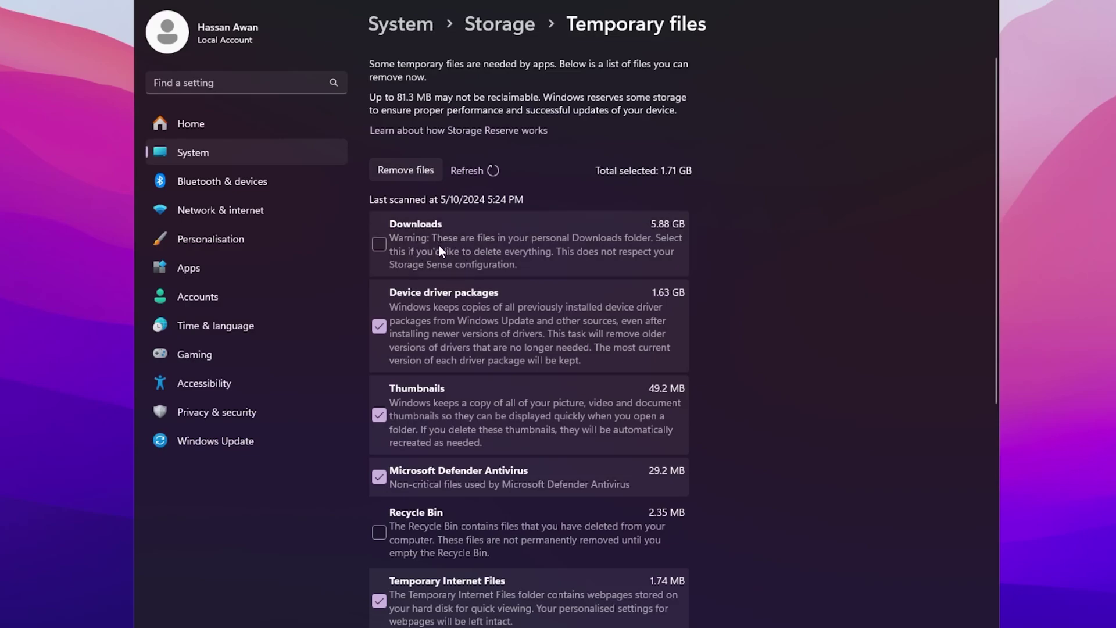
{"action": "scroll", "coordinate": [438, 246], "scroll_direction": "down", "scroll_amount": 4}
{"action": "left_click", "coordinate": [424, 267]}
{"action": "scroll", "coordinate": [523, 303], "scroll_direction": "down", "scroll_amount": 2}
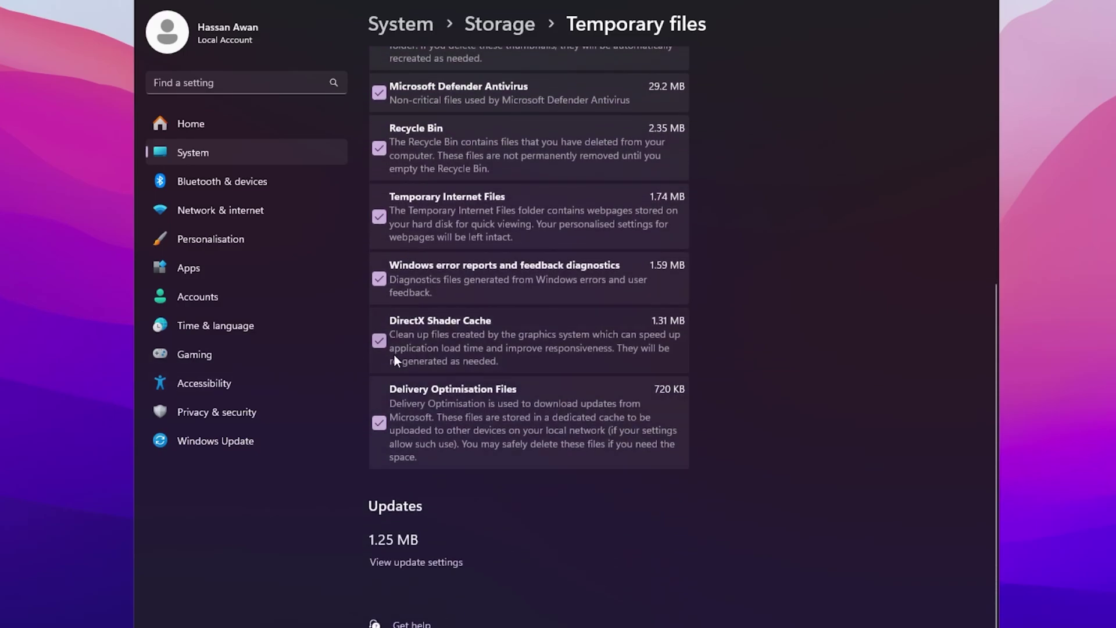
{"action": "scroll", "coordinate": [394, 361], "scroll_direction": "up", "scroll_amount": 5}
{"action": "left_click", "coordinate": [404, 171]}
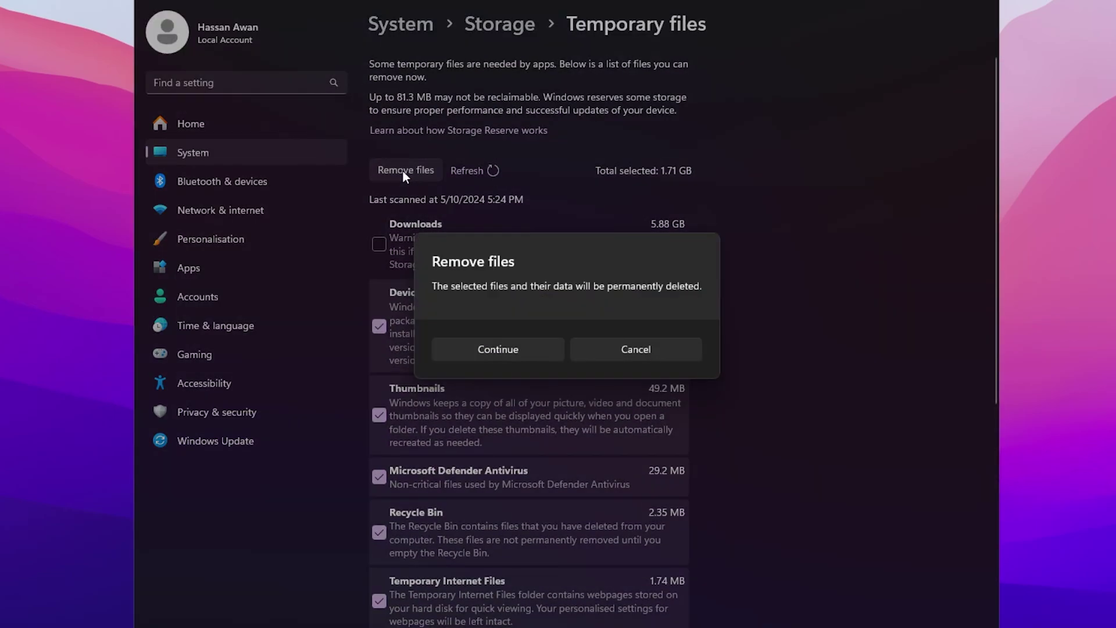
{"action": "left_click", "coordinate": [511, 343]}
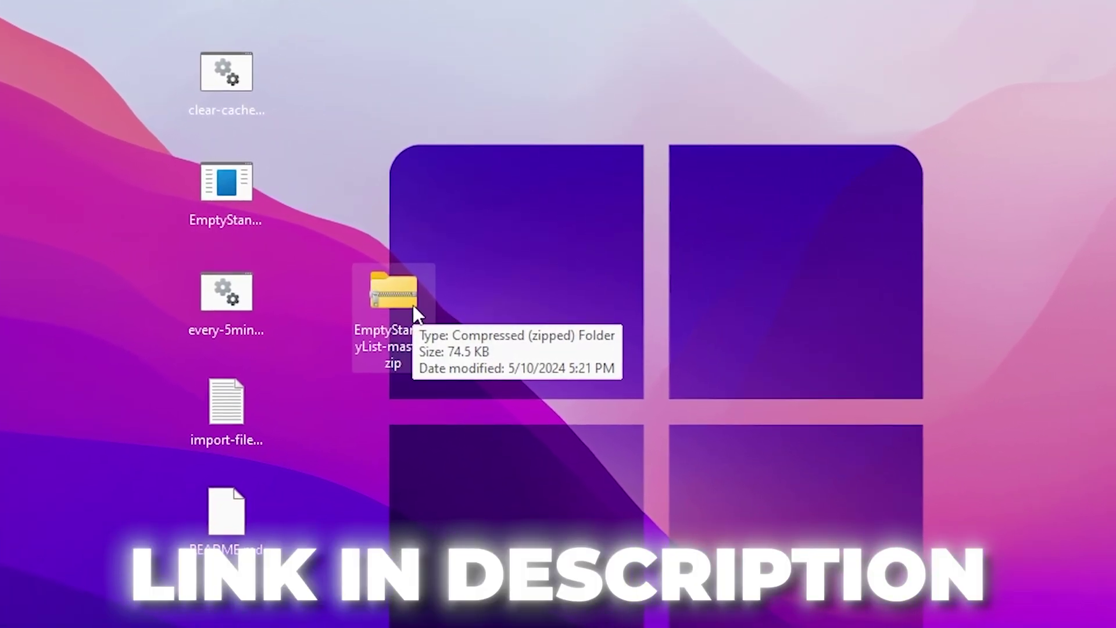
{"action": "left_click_drag", "start_coordinate": [112, 50], "coordinate": [308, 627]}
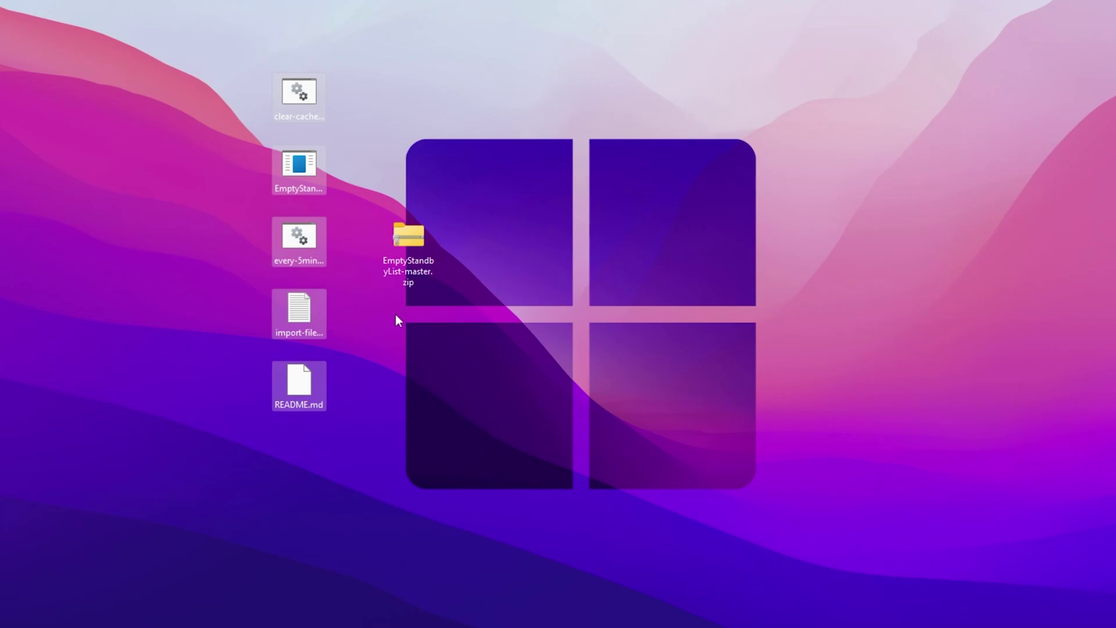
{"action": "double_click", "coordinate": [411, 244]}
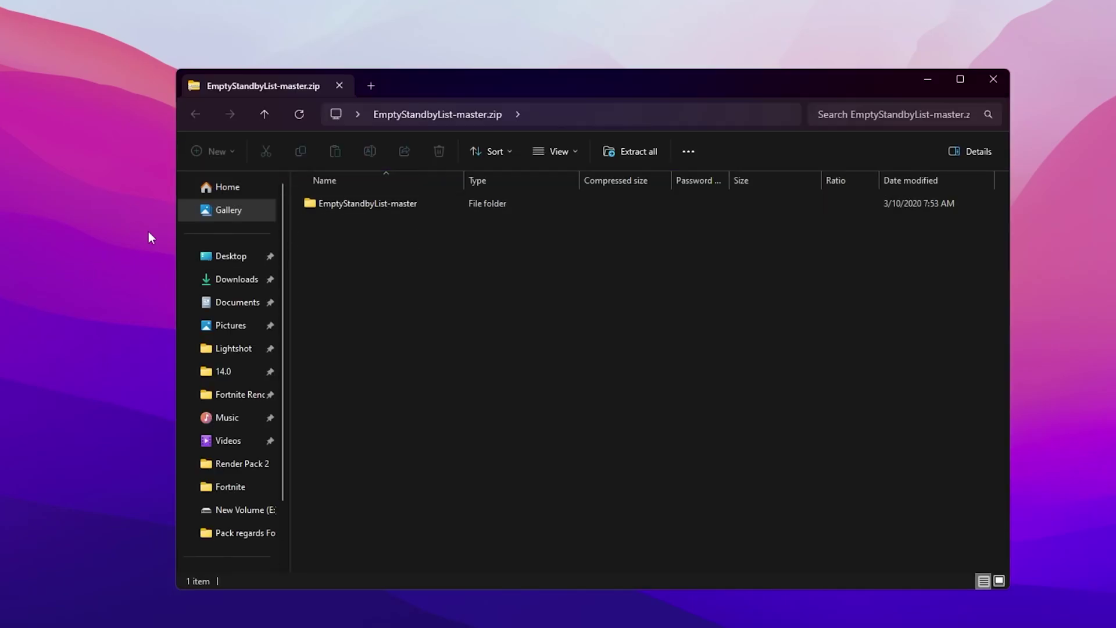
{"action": "double_click", "coordinate": [458, 210]}
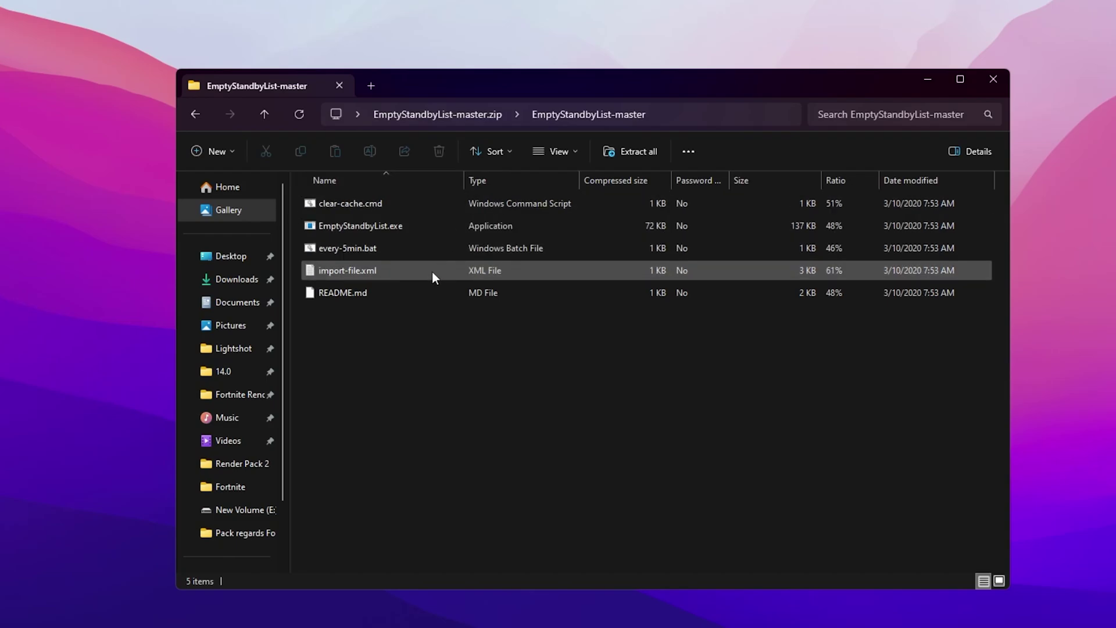
{"action": "left_click_drag", "start_coordinate": [396, 89], "coordinate": [604, 81]}
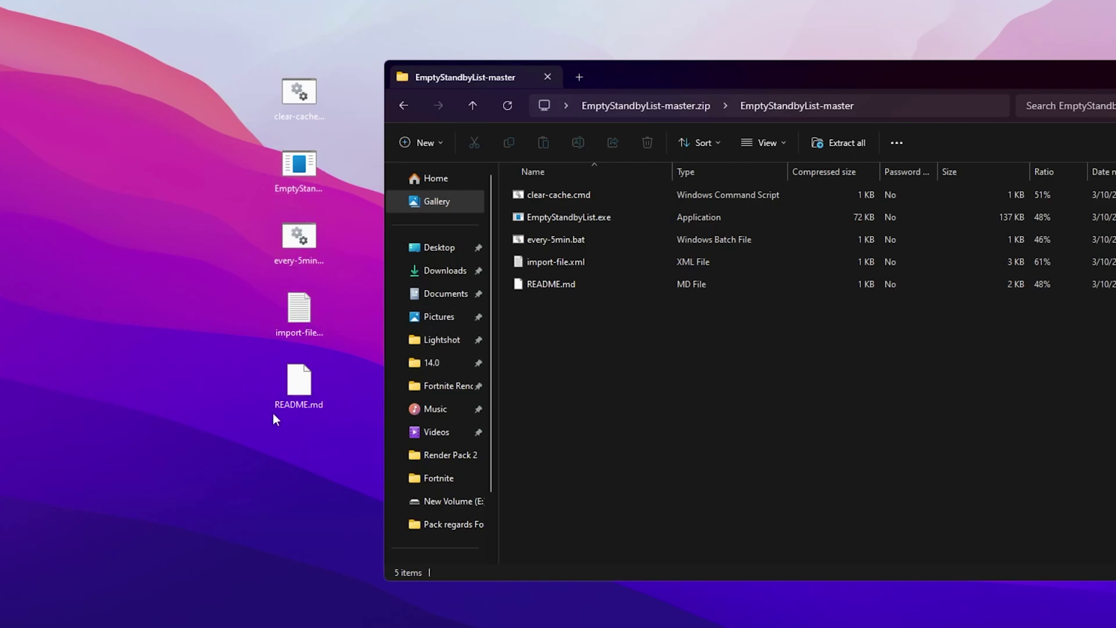
{"action": "key", "text": "alt+F4"}
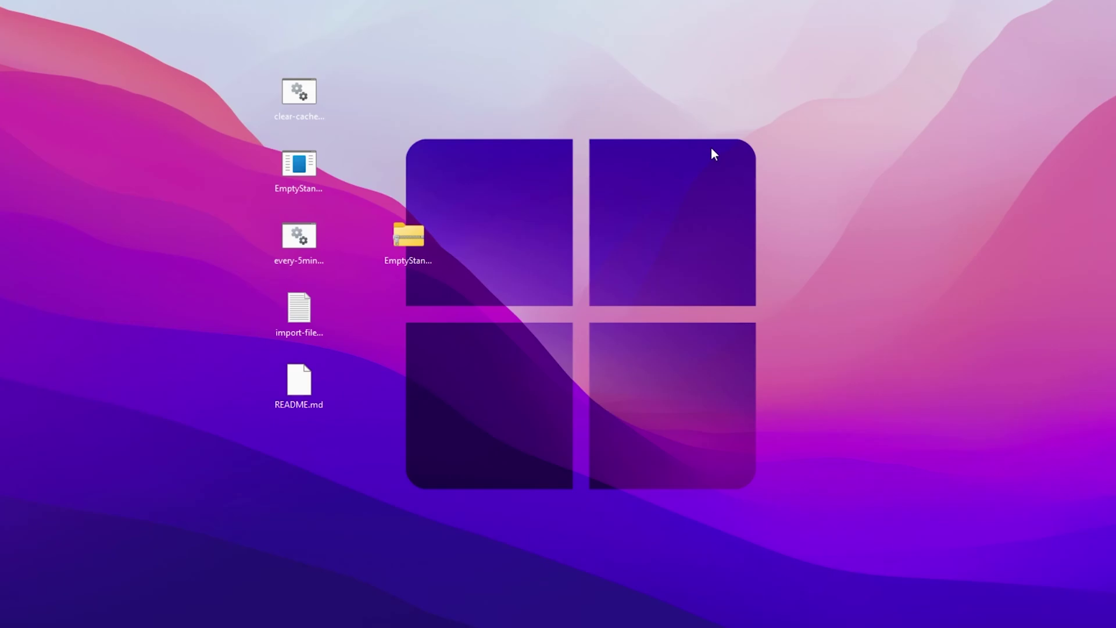
{"action": "double_click", "coordinate": [298, 235]}
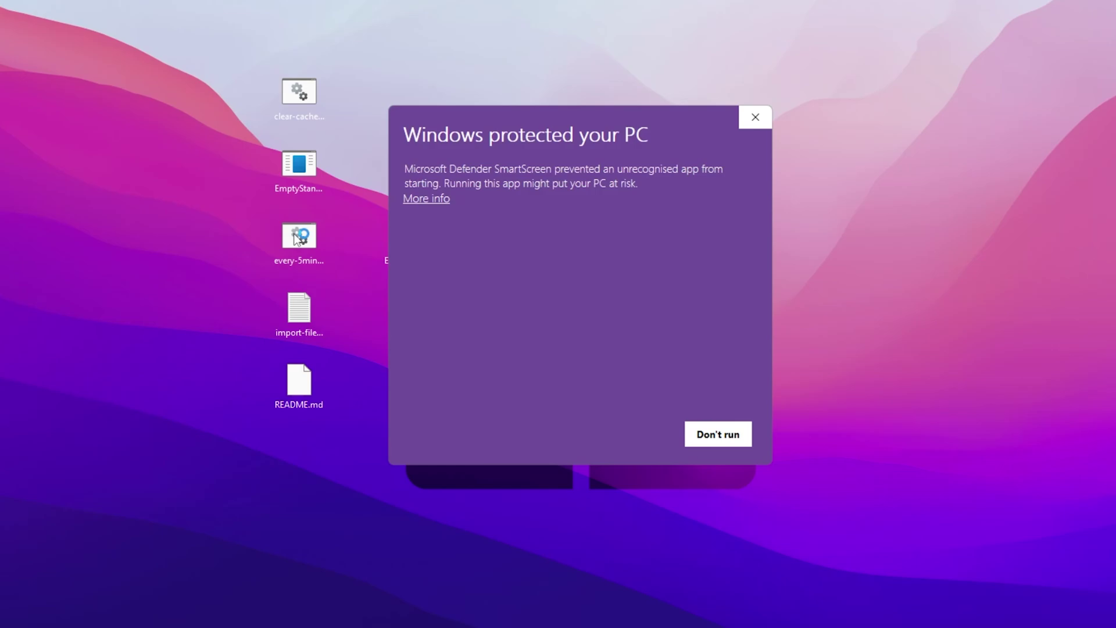
{"action": "left_click", "coordinate": [755, 118]}
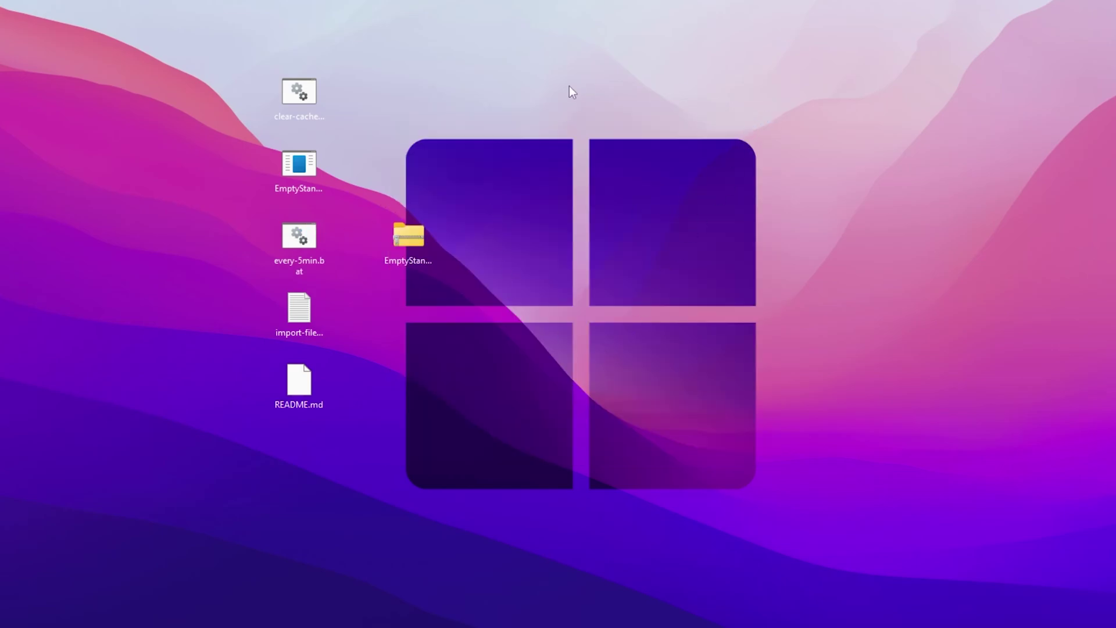
Create a new desktop folder named FPS BOOST.
{"action": "right_click", "coordinate": [553, 81]}
{"action": "mouse_move", "coordinate": [596, 169]}
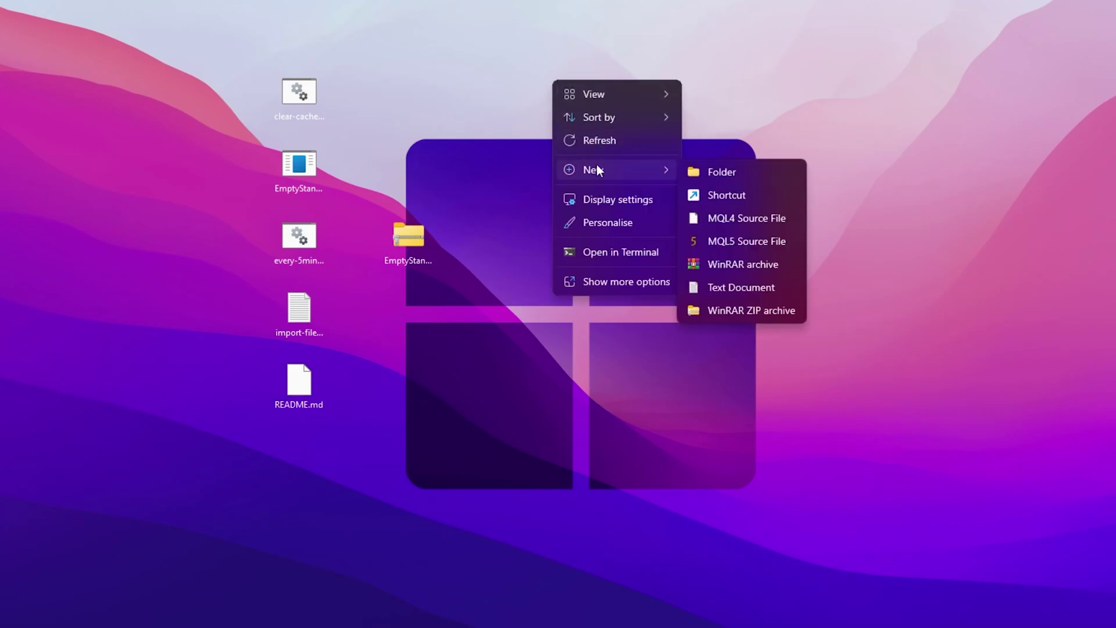
{"action": "left_click", "coordinate": [725, 172]}
{"action": "type", "text": "FPSB"}
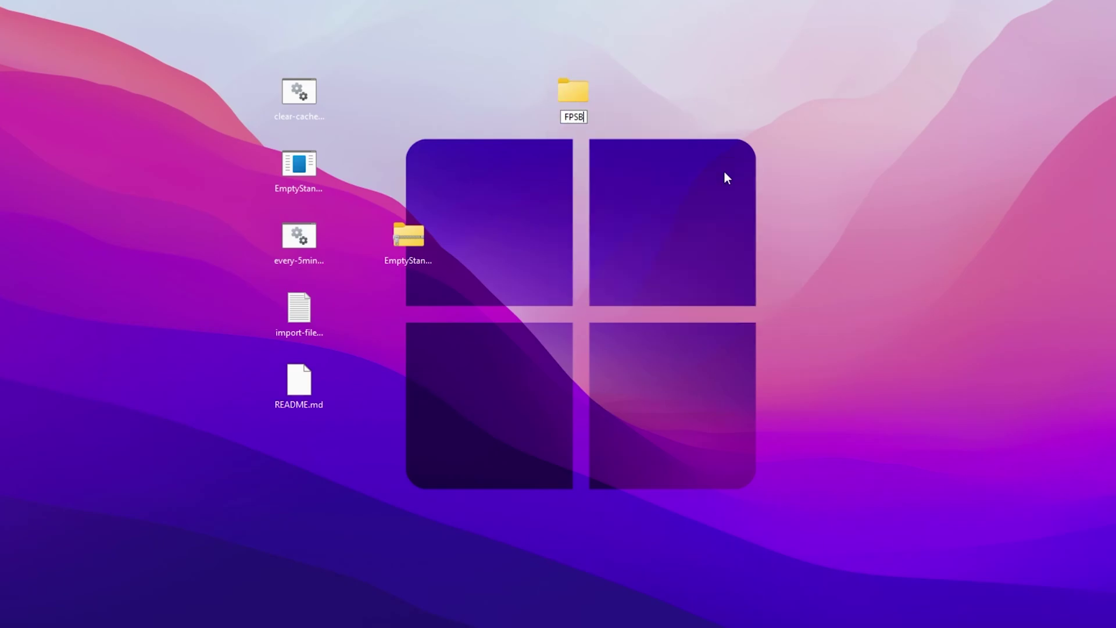
{"action": "key", "text": "BackSpace"}
{"action": "type", "text": "BOOST"}
{"action": "key", "text": "Return"}
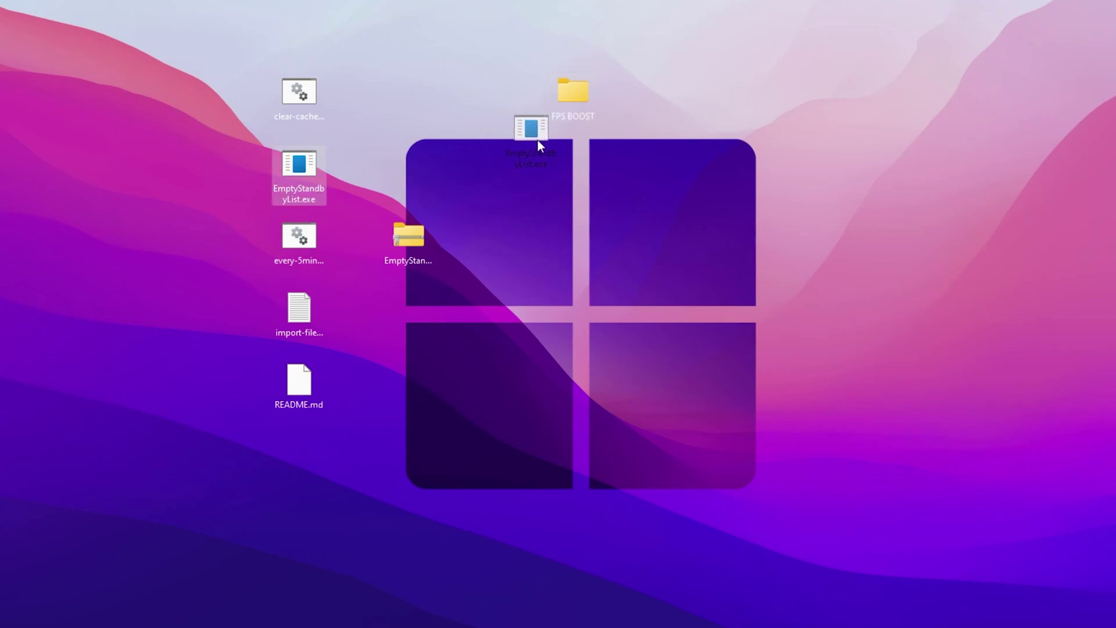
Move EmptyStandbyList.exe into FPS BOOST and bring back the EmptyStandbyList-master Explorer window.
{"action": "left_click_drag", "start_coordinate": [537, 139], "coordinate": [578, 103]}
{"action": "mouse_move", "coordinate": [570, 85]}
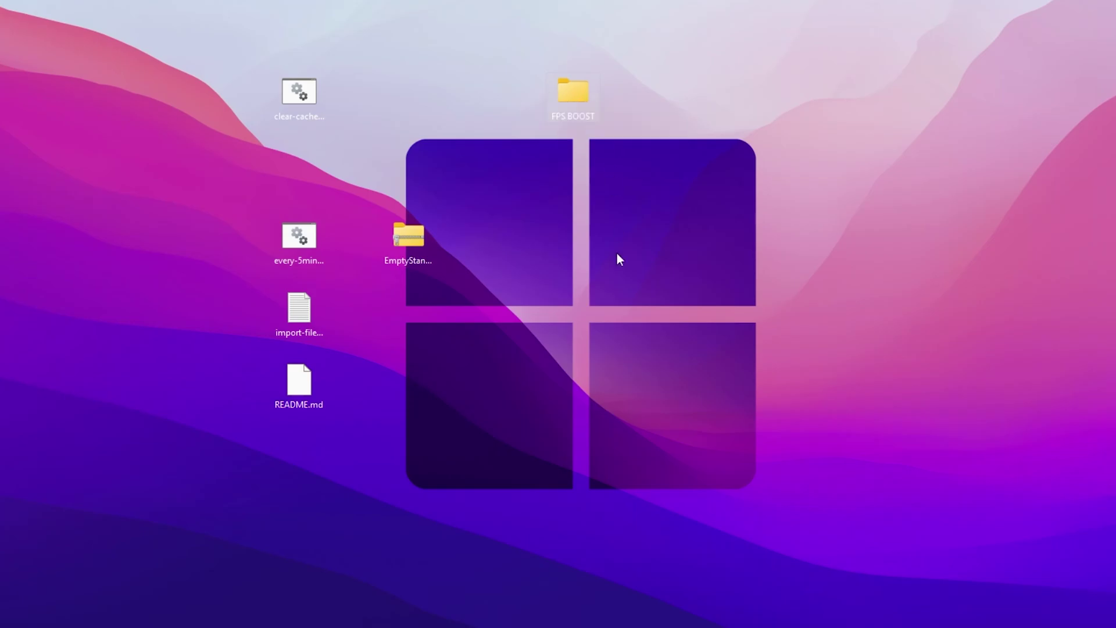
{"action": "left_click", "coordinate": [642, 598]}
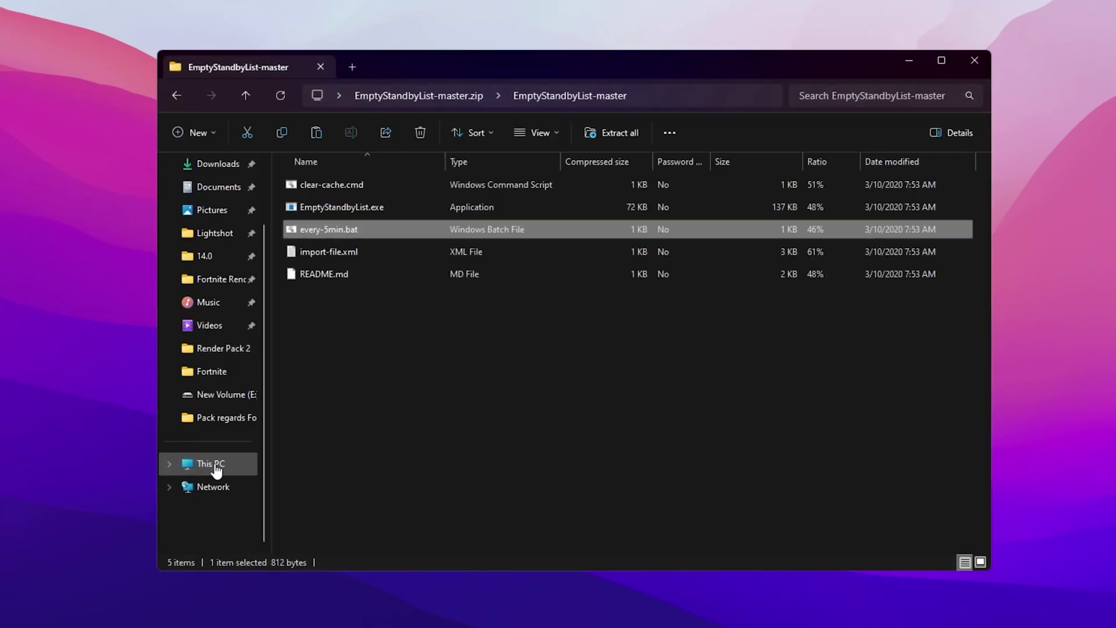
Paste the FPS BOOST folder into Local Disk (C:) and open it.
{"action": "left_click", "coordinate": [216, 465]}
{"action": "double_click", "coordinate": [352, 197]}
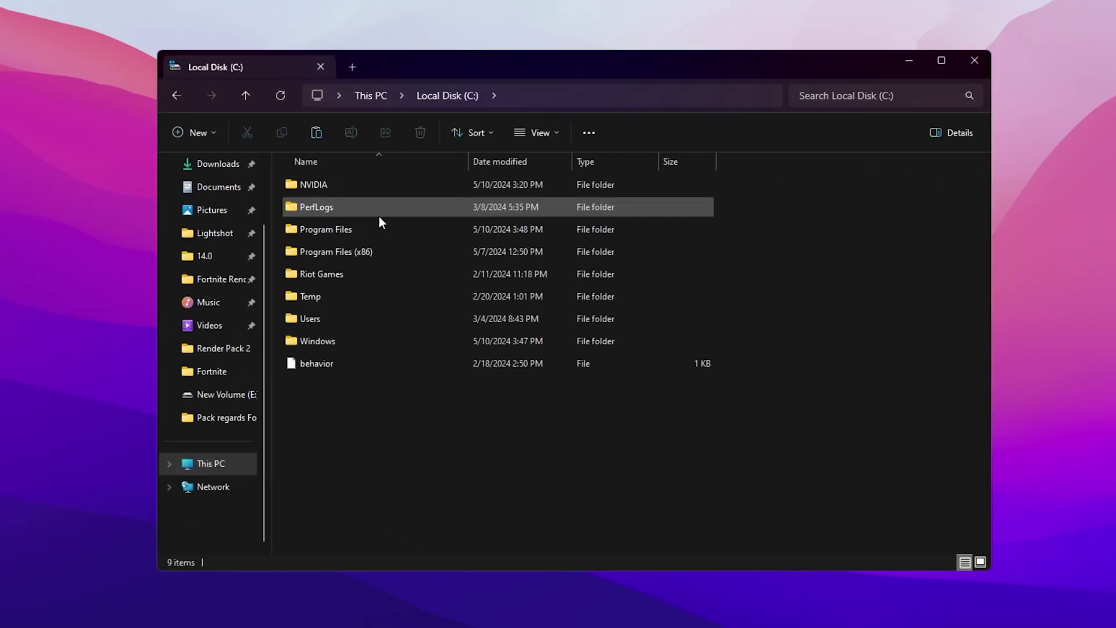
{"action": "key", "text": "ctrl+v"}
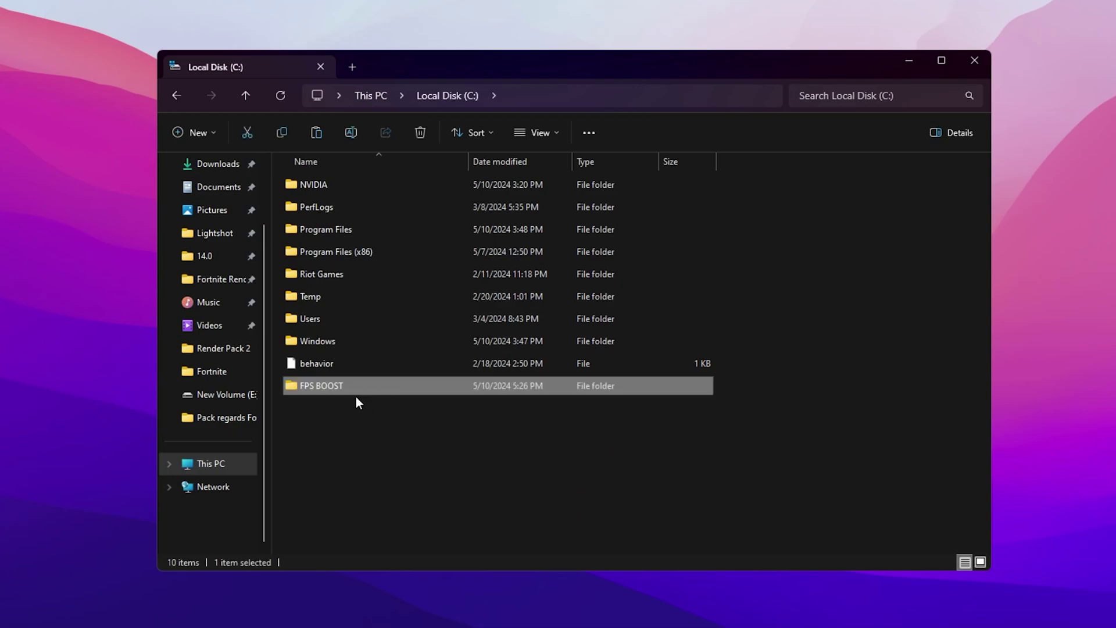
{"action": "double_click", "coordinate": [334, 387]}
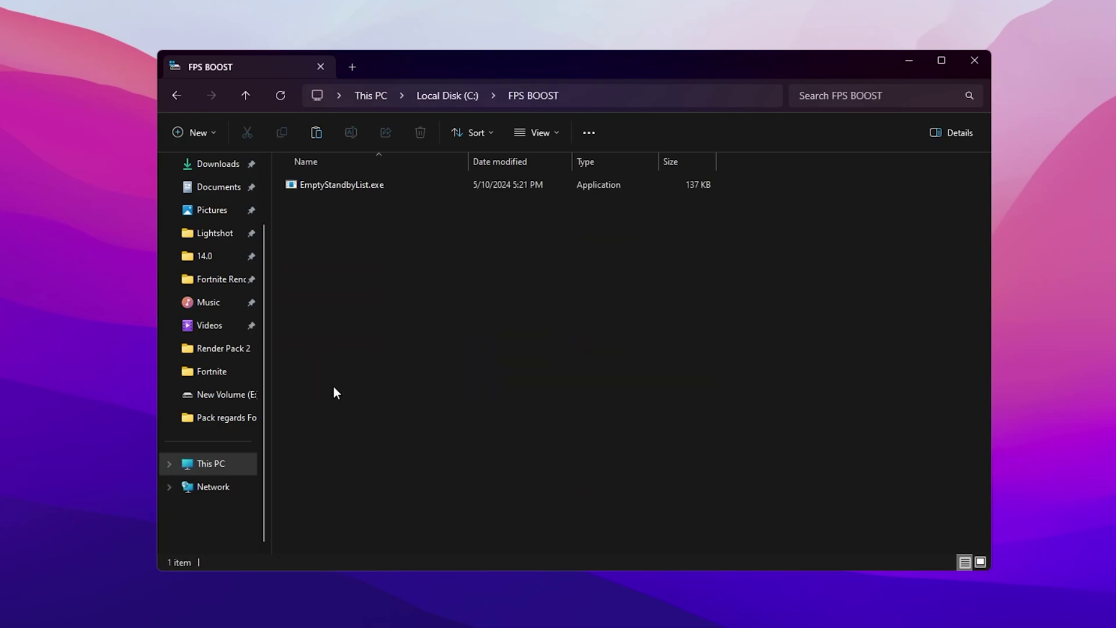
Set EmptyStandbyList.exe's compatibility option to always run as administrator and apply it.
{"action": "right_click", "coordinate": [337, 180]}
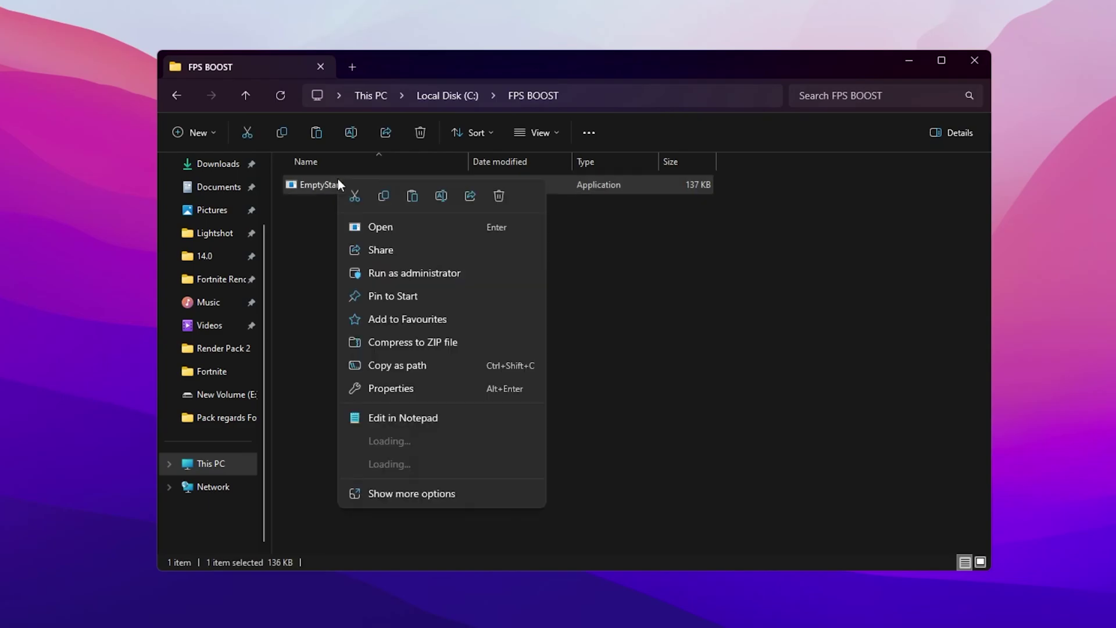
{"action": "left_click", "coordinate": [391, 387]}
{"action": "left_click", "coordinate": [469, 228]}
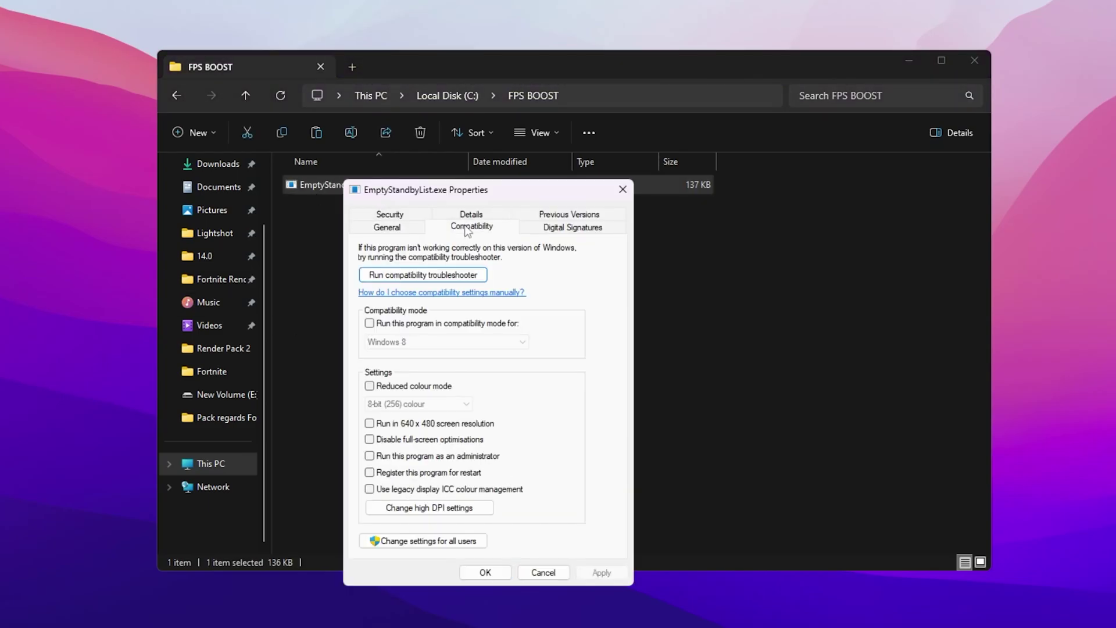
{"action": "left_click", "coordinate": [388, 457]}
{"action": "left_click", "coordinate": [601, 574]}
{"action": "left_click", "coordinate": [488, 573]}
Close the FPS BOOST folder, launch Task Scheduler via a TASK search, and start Create Task.
{"action": "left_click", "coordinate": [969, 70]}
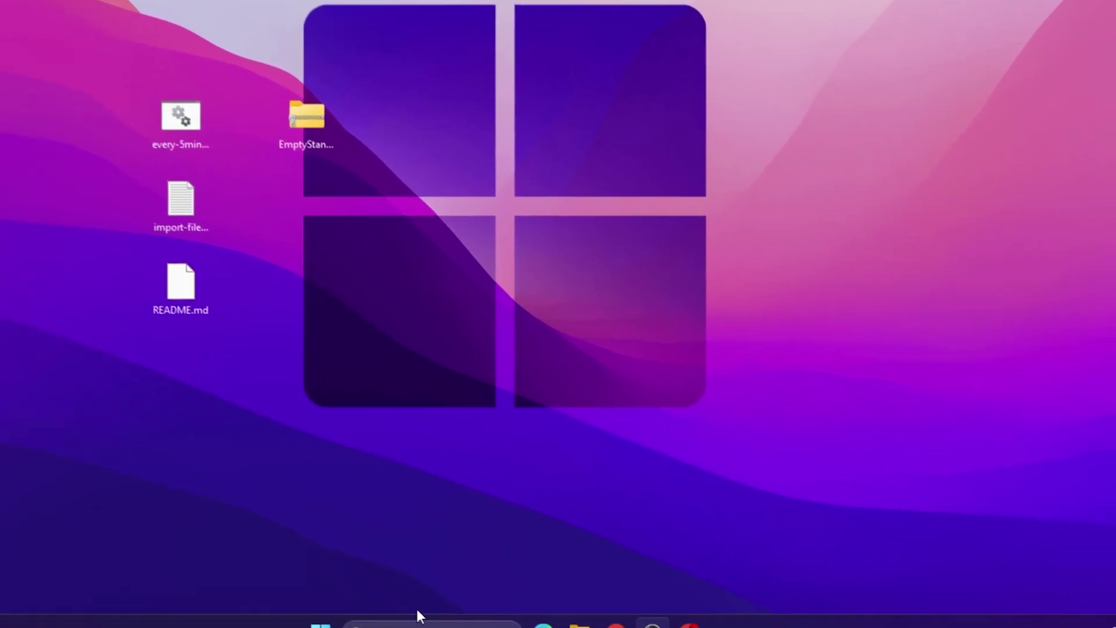
{"action": "left_click", "coordinate": [326, 605]}
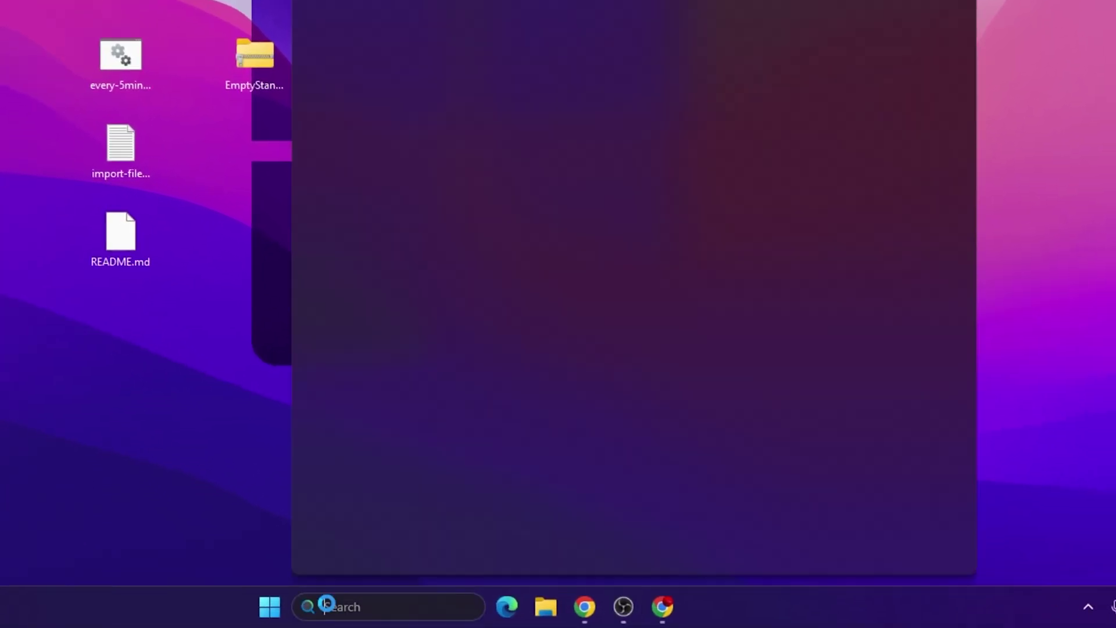
{"action": "type", "text": "TASK"}
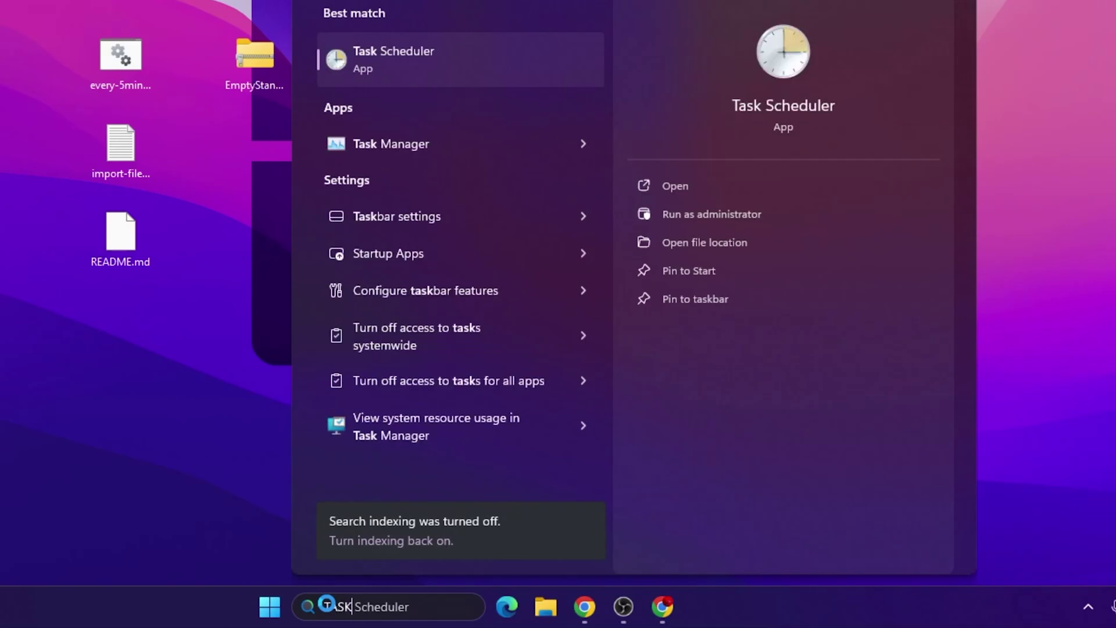
{"action": "left_click", "coordinate": [412, 71]}
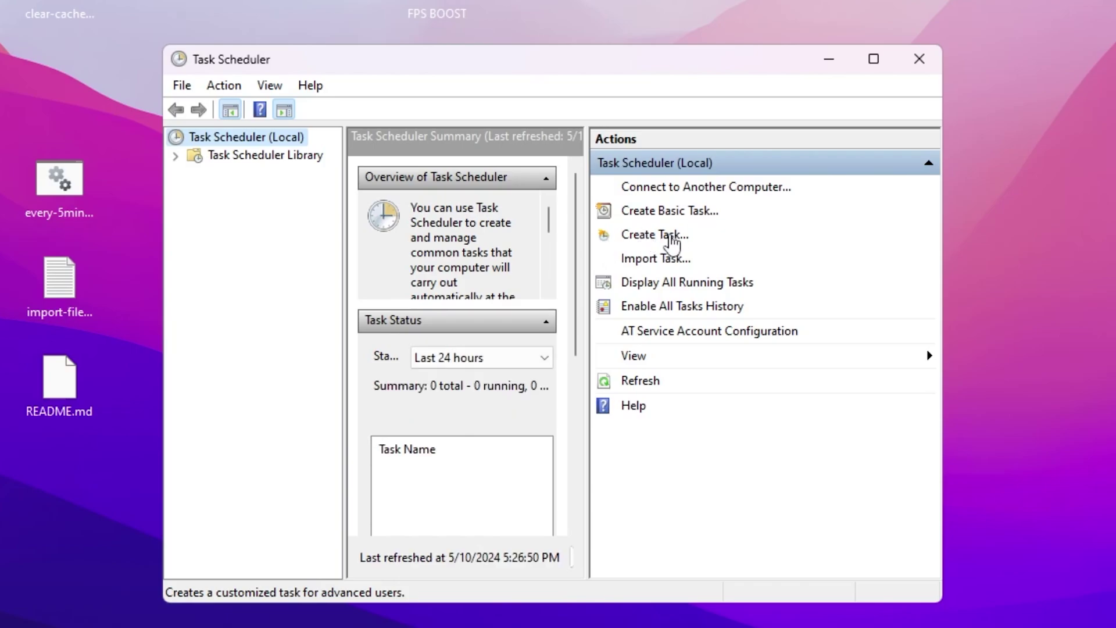
{"action": "left_click", "coordinate": [669, 214]}
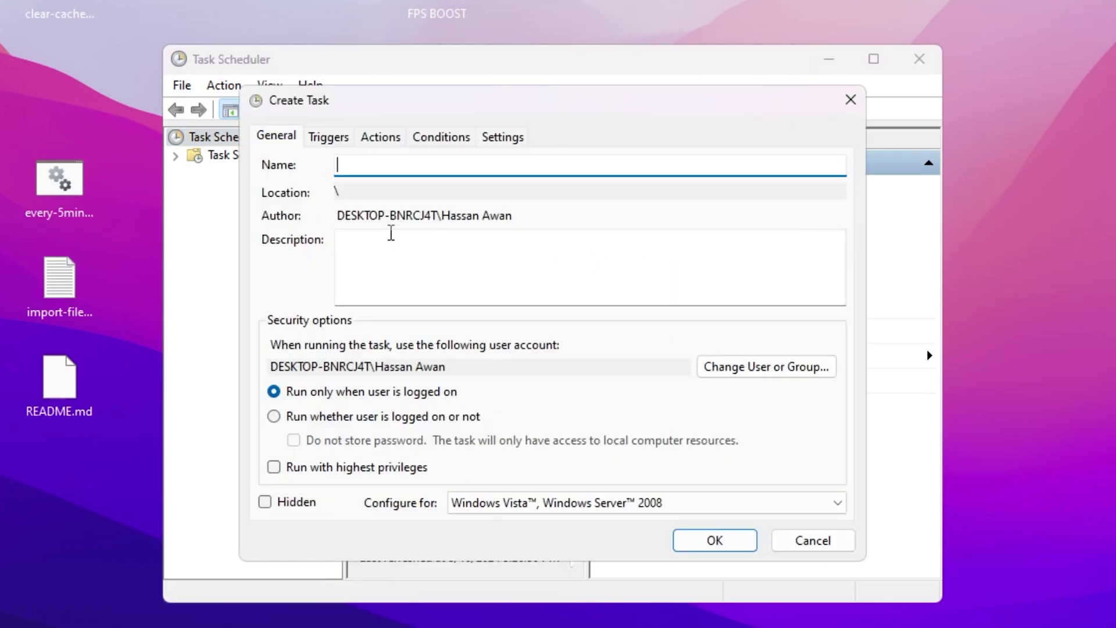
Name the task FPS BOOST, run it as the SYSTEM account with highest privileges.
{"action": "type", "text": "FPS BOOST"}
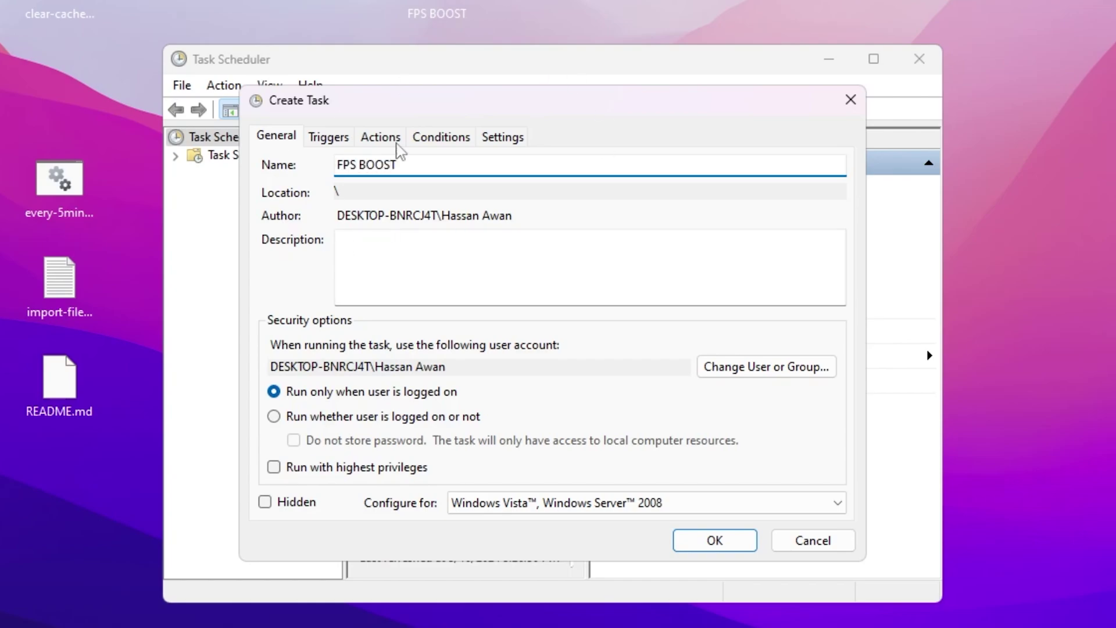
{"action": "left_click", "coordinate": [799, 377]}
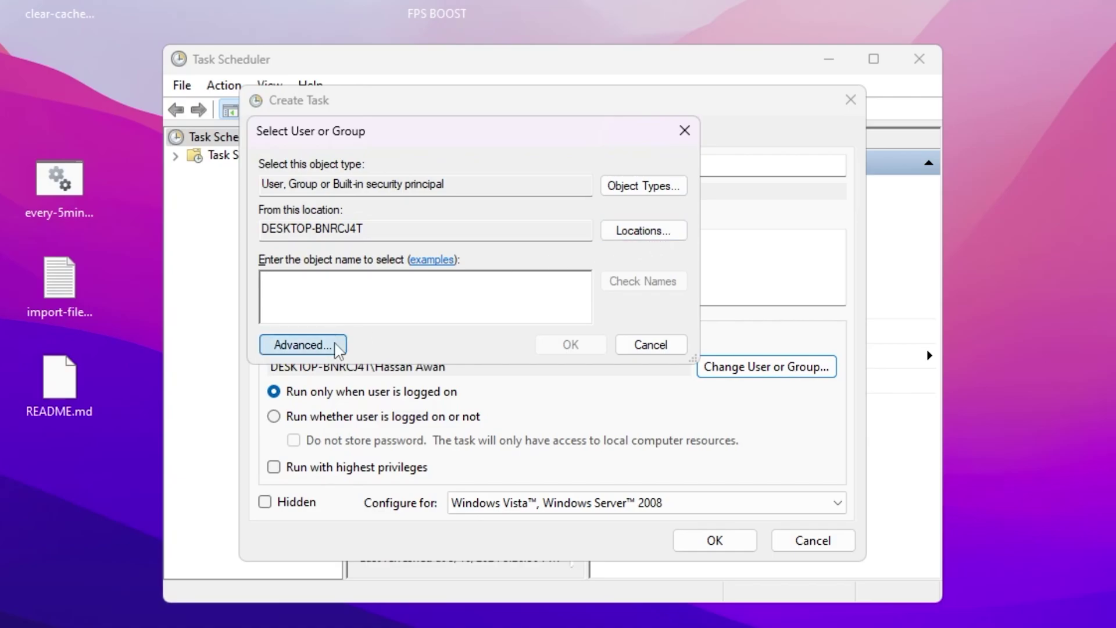
{"action": "left_click", "coordinate": [303, 344]}
{"action": "left_click", "coordinate": [703, 352]}
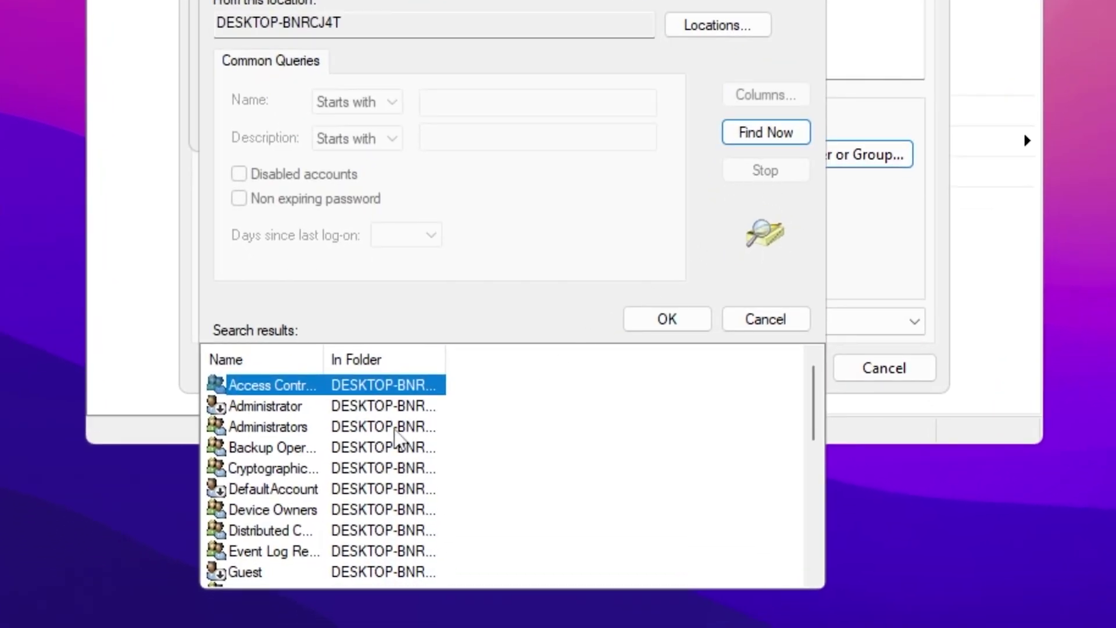
{"action": "scroll", "coordinate": [395, 436], "scroll_direction": "down", "scroll_amount": 4}
{"action": "scroll", "coordinate": [366, 442], "scroll_direction": "down", "scroll_amount": 2}
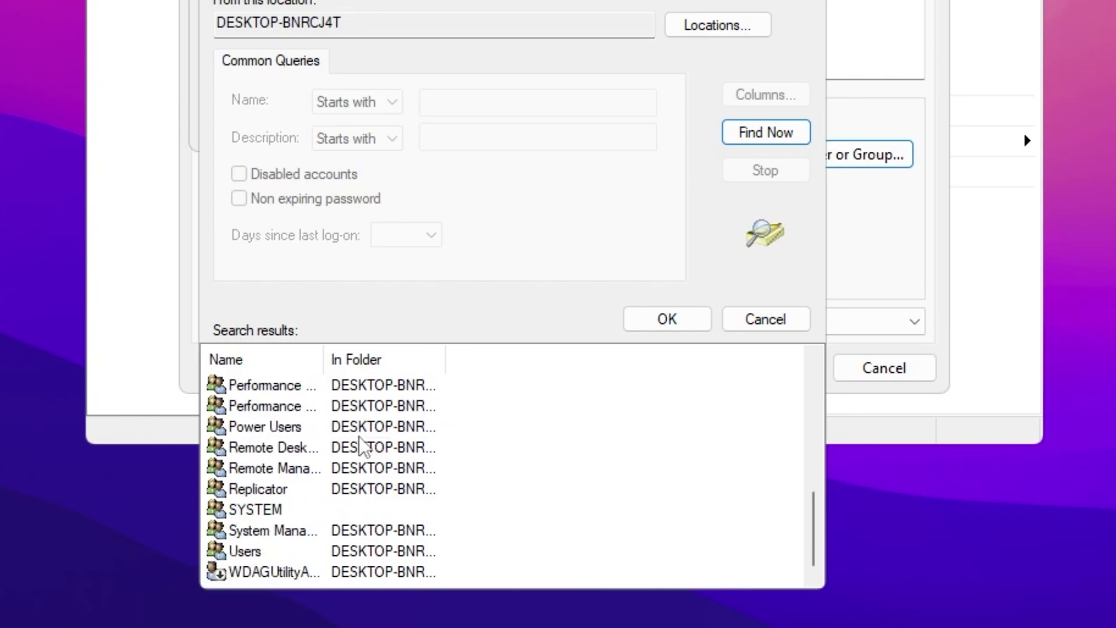
{"action": "left_click", "coordinate": [255, 511]}
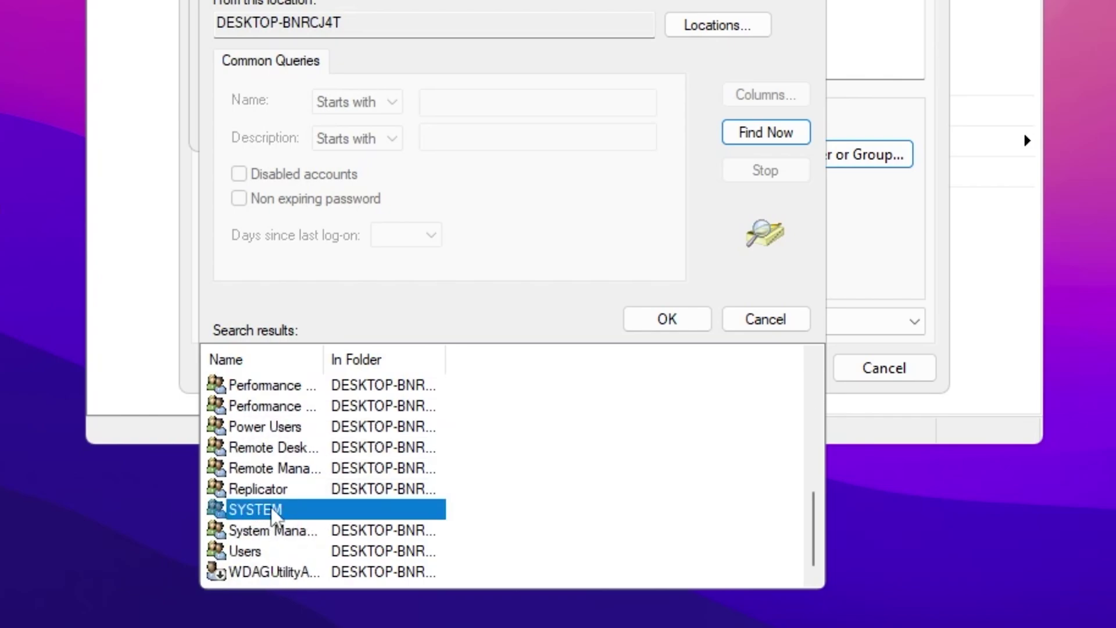
{"action": "double_click", "coordinate": [256, 510]}
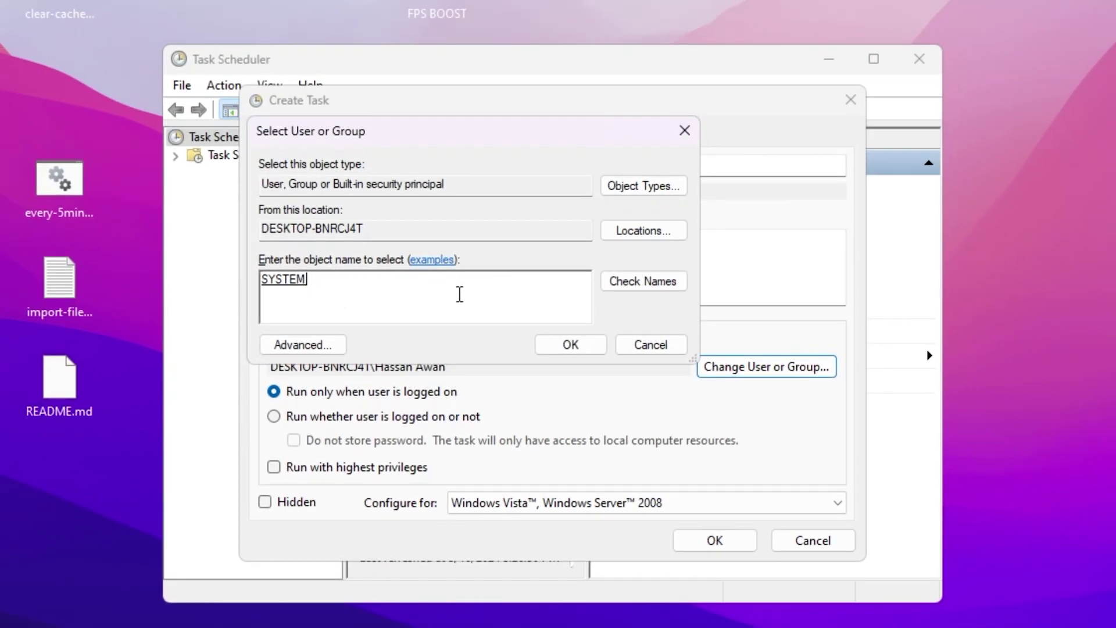
{"action": "left_click", "coordinate": [570, 345]}
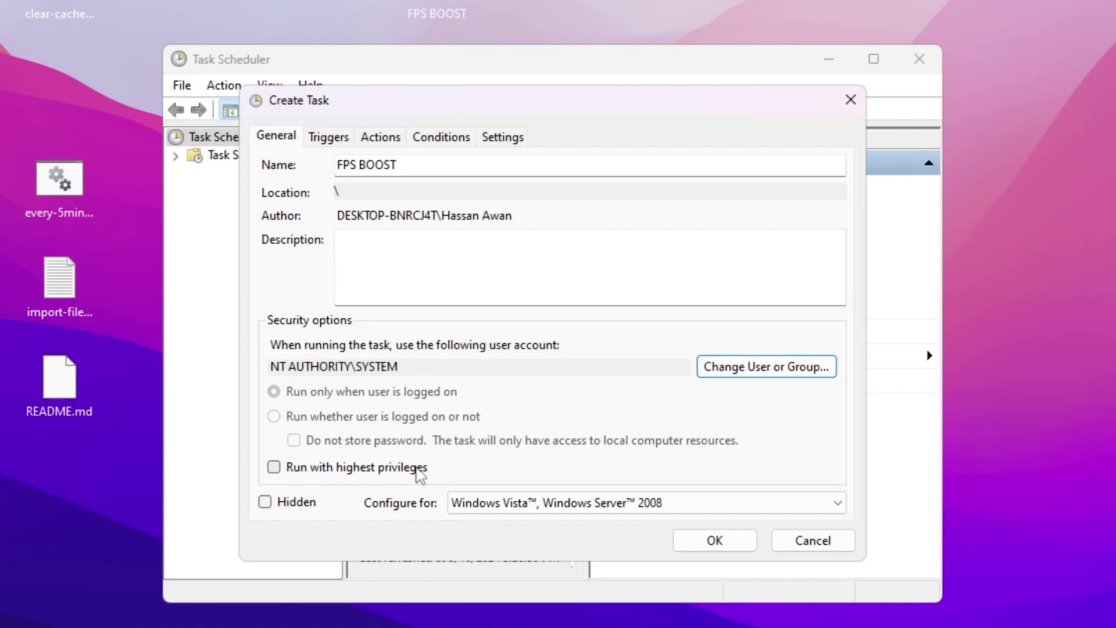
{"action": "left_click", "coordinate": [274, 467]}
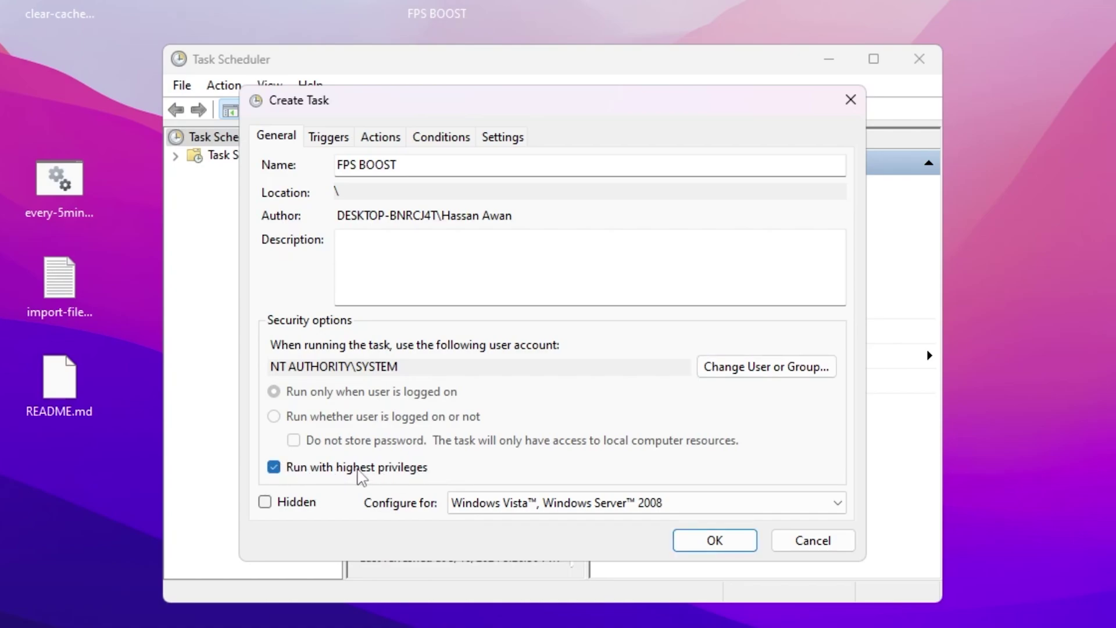
Add a one-time trigger at 5:27 PM on 5/10/2024, repeating every 5 minutes indefinitely.
{"action": "left_click", "coordinate": [319, 140]}
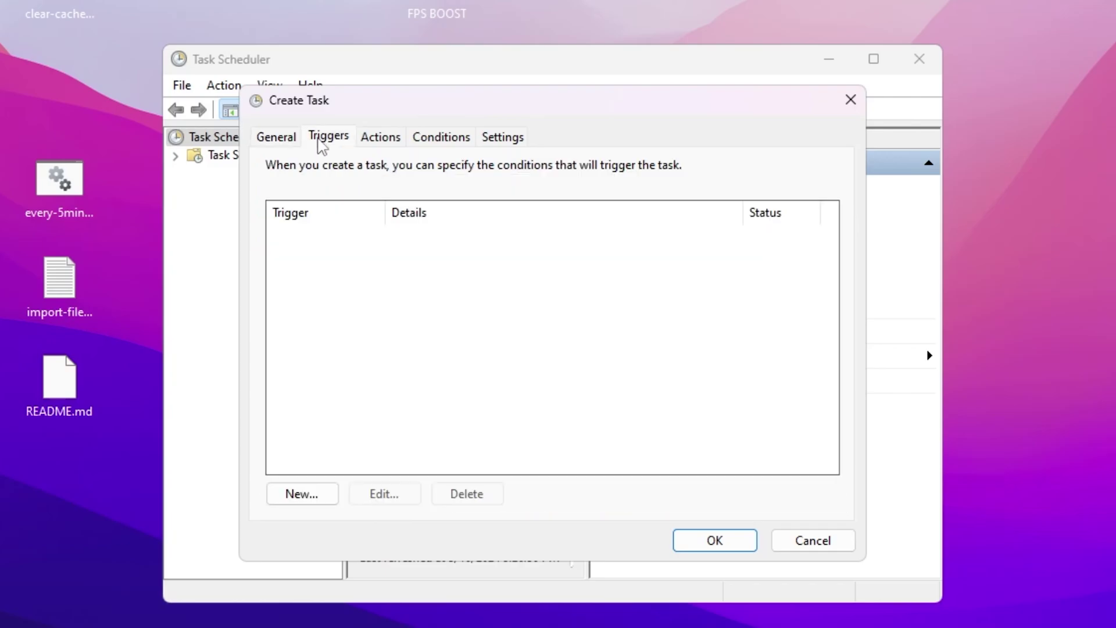
{"action": "left_click", "coordinate": [311, 502]}
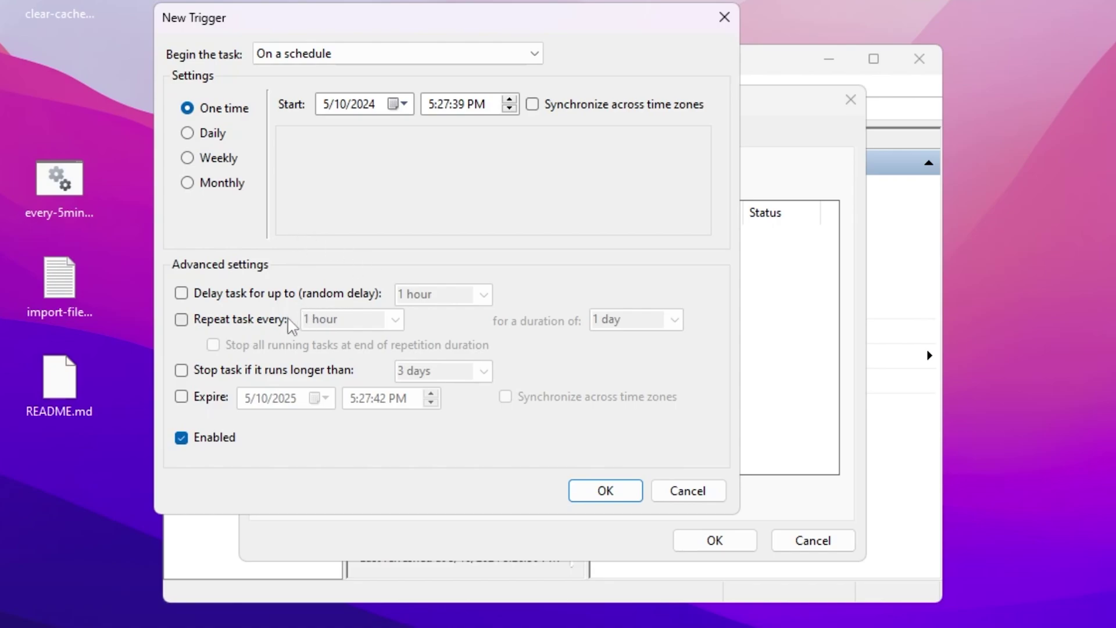
{"action": "left_click", "coordinate": [185, 321]}
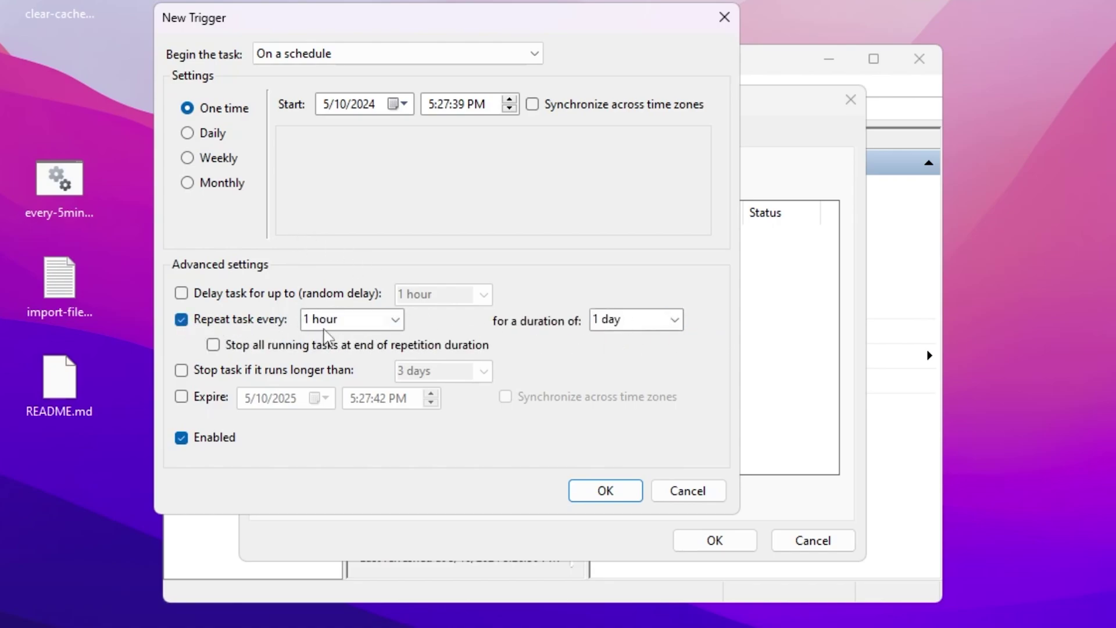
{"action": "left_click", "coordinate": [395, 320]}
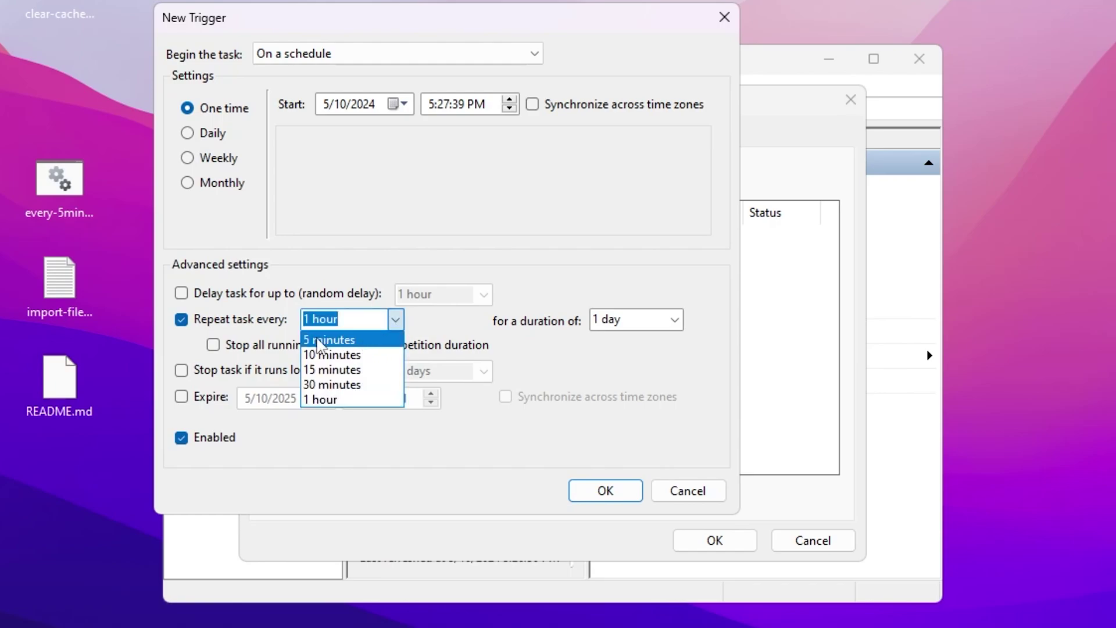
{"action": "left_click", "coordinate": [320, 341]}
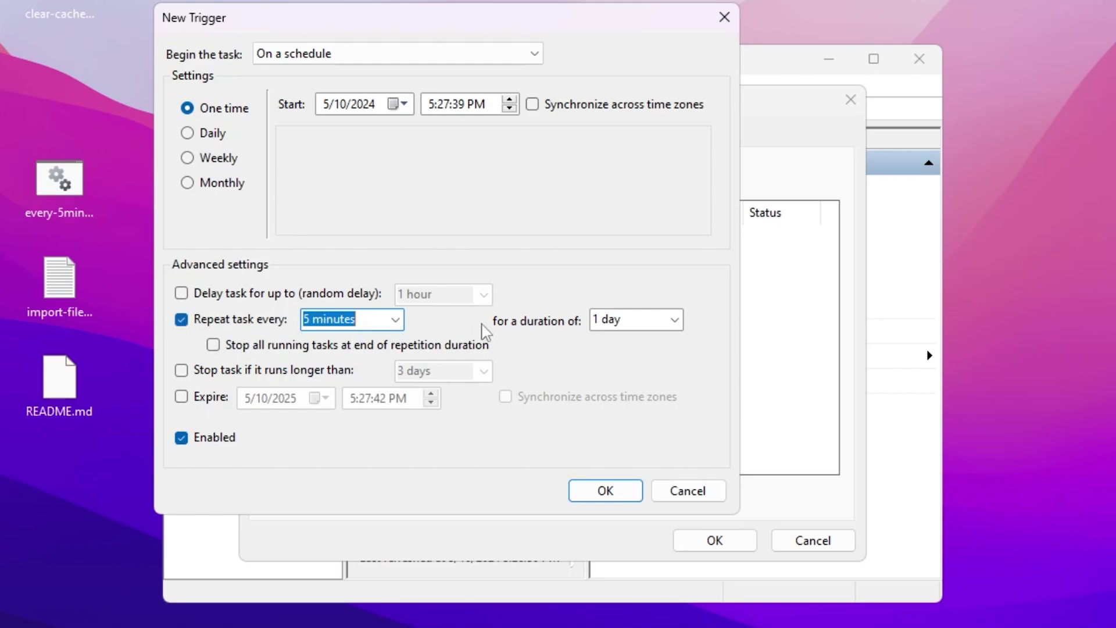
{"action": "left_click", "coordinate": [674, 321]}
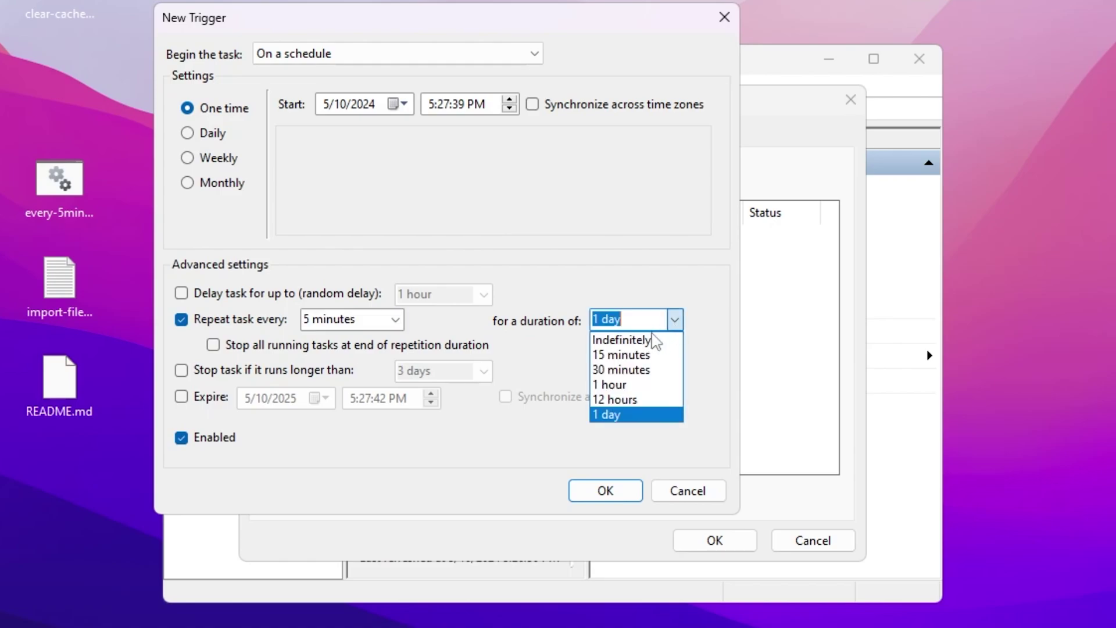
{"action": "left_click", "coordinate": [648, 339]}
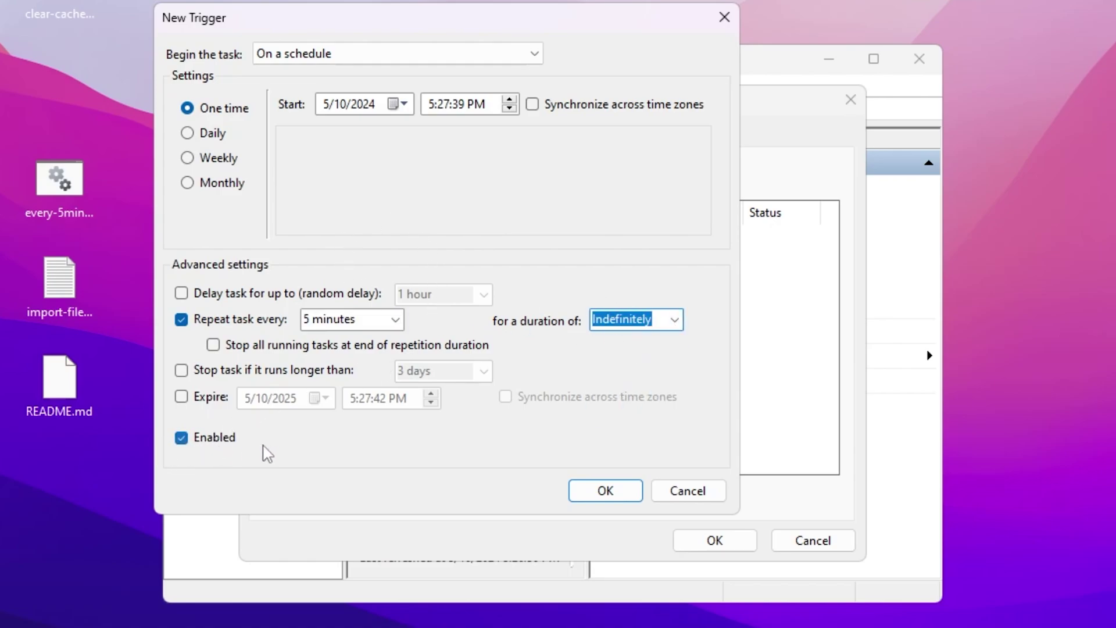
{"action": "left_click", "coordinate": [601, 491]}
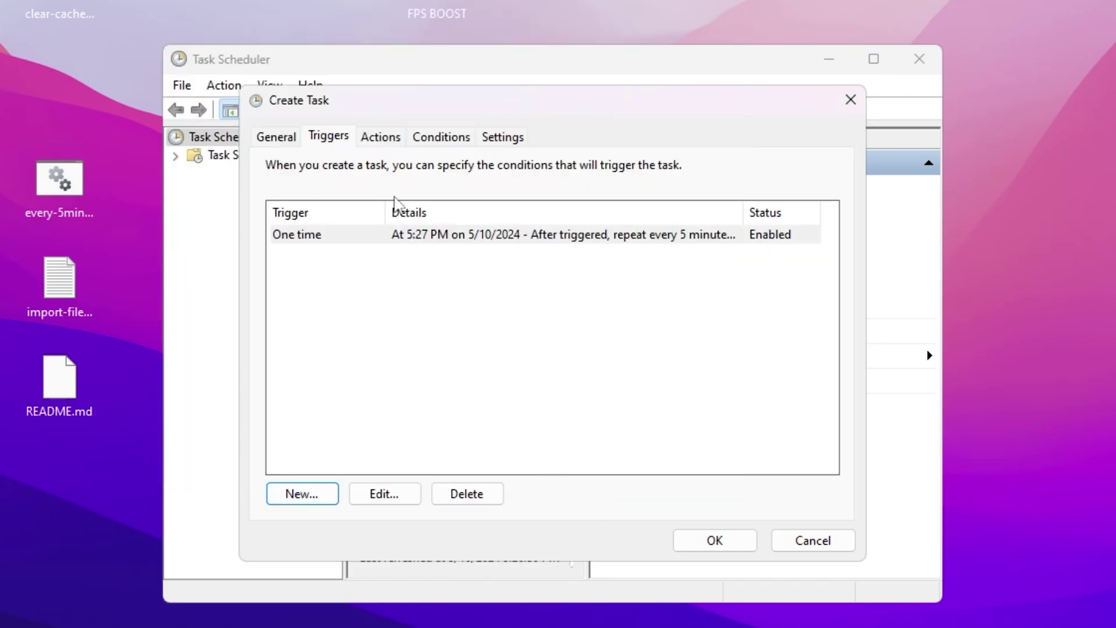
Add a Start a program action that runs C:\FPS BOOST\EmptyStandbyList.exe.
{"action": "left_click", "coordinate": [383, 139]}
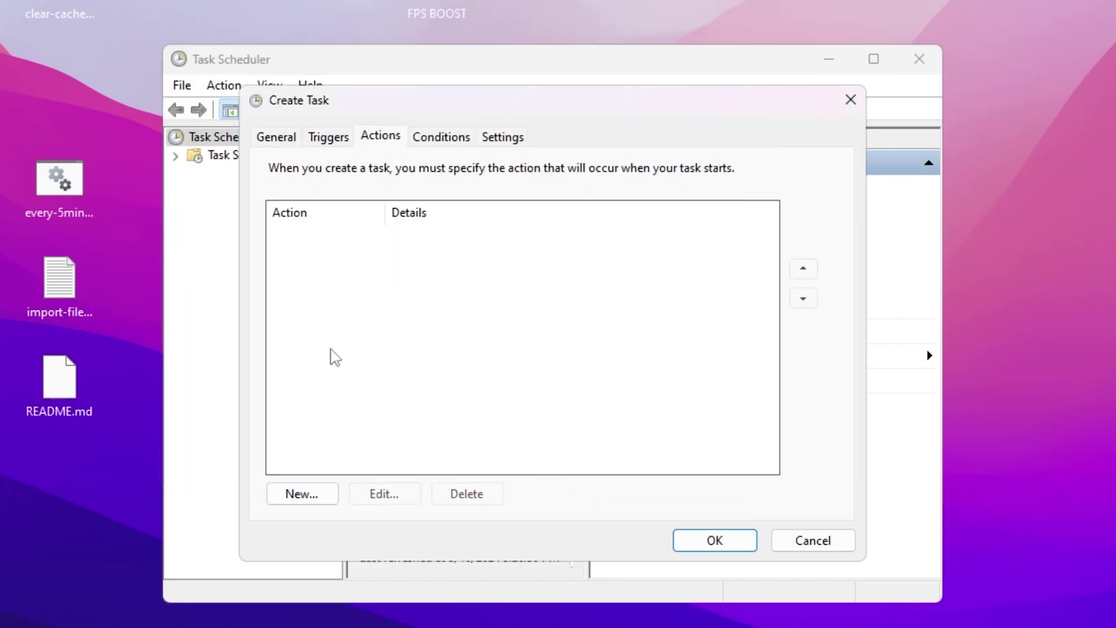
{"action": "left_click", "coordinate": [308, 493]}
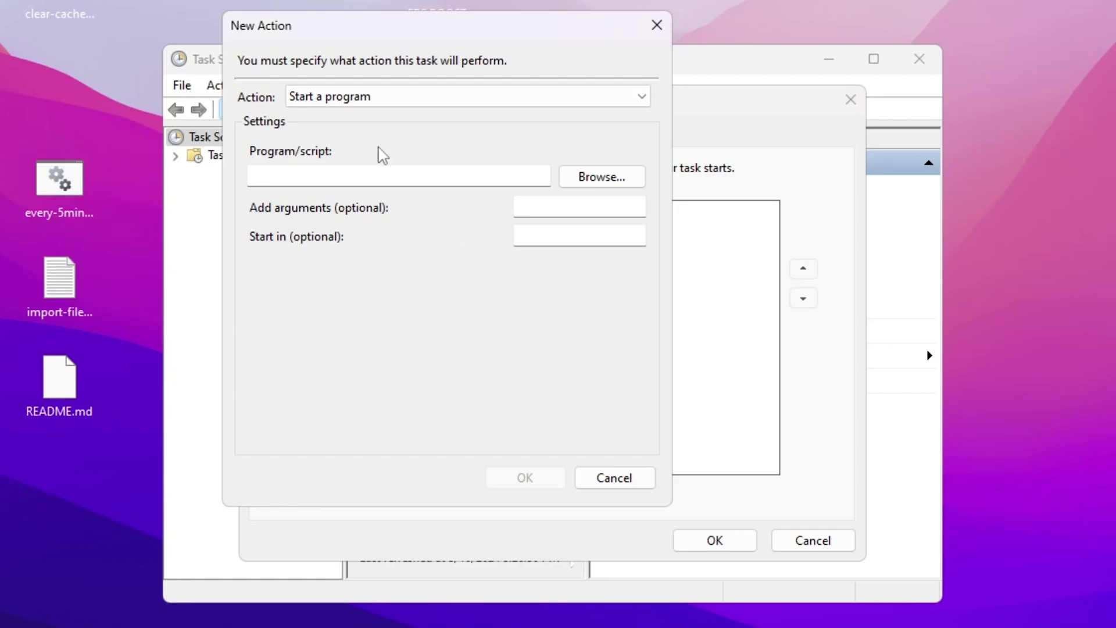
{"action": "left_click", "coordinate": [589, 179]}
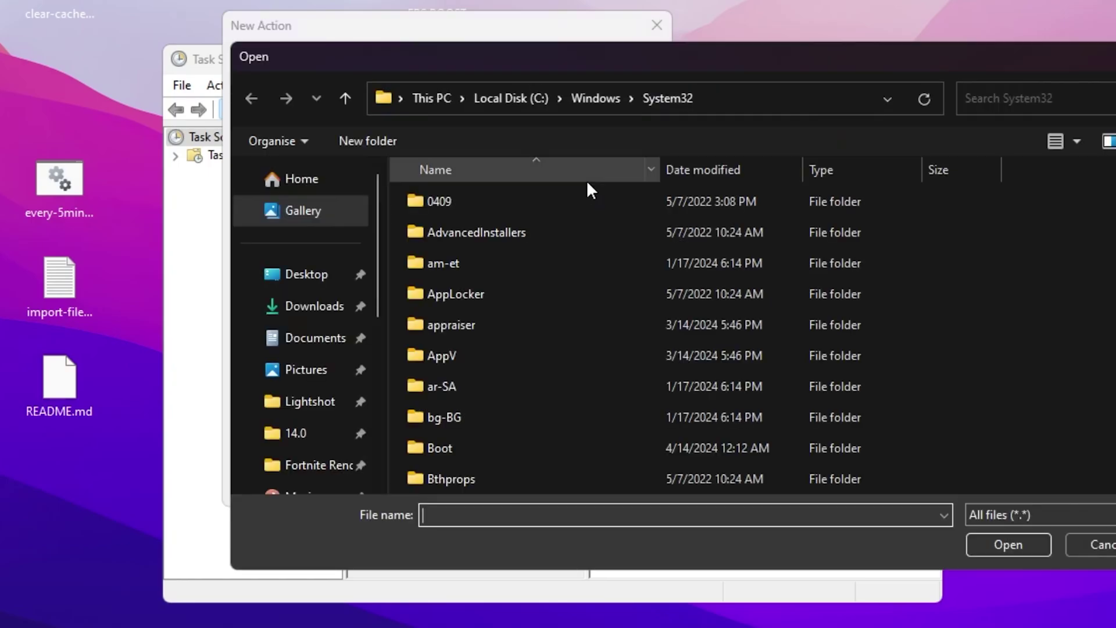
{"action": "scroll", "coordinate": [300, 433], "scroll_direction": "down", "scroll_amount": 5}
{"action": "left_click", "coordinate": [307, 395]}
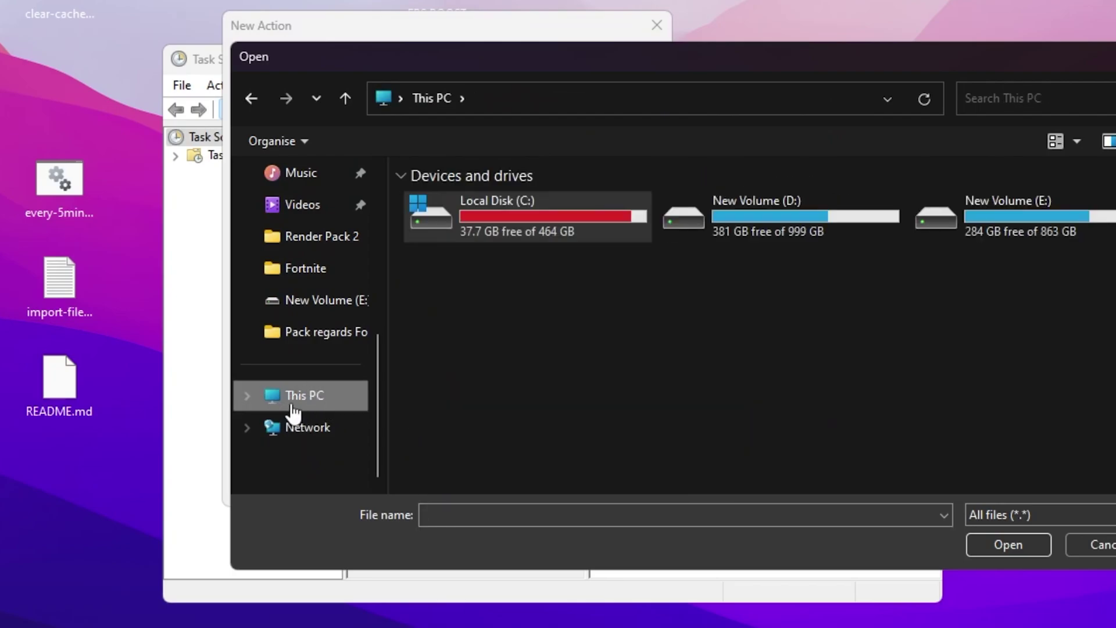
{"action": "double_click", "coordinate": [495, 213]}
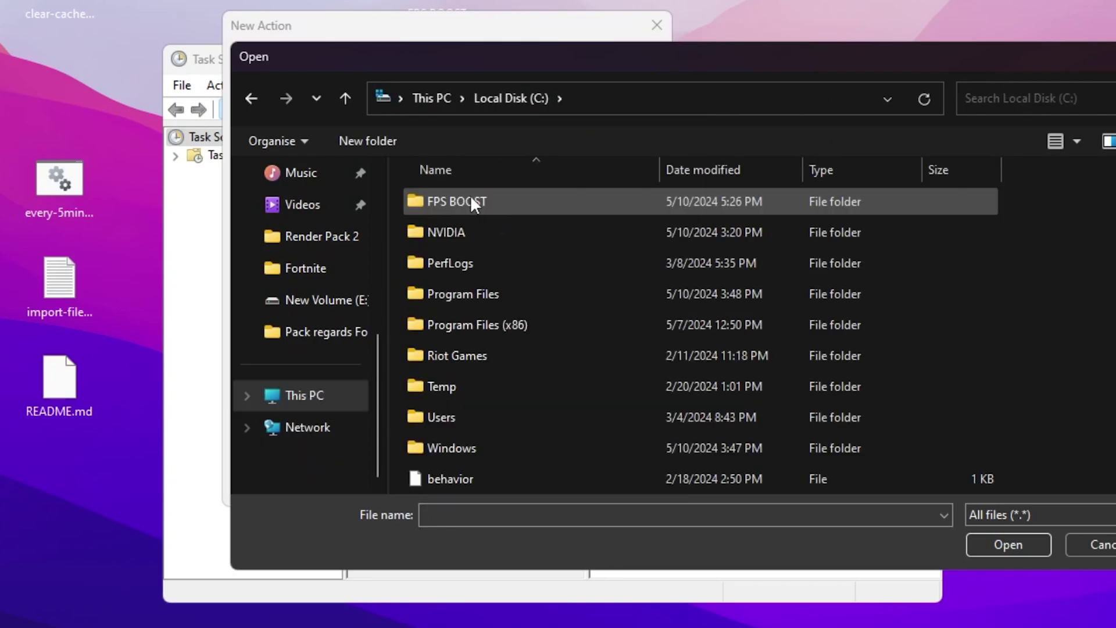
{"action": "double_click", "coordinate": [472, 202]}
{"action": "left_click", "coordinate": [511, 207]}
{"action": "left_click", "coordinate": [1002, 543]}
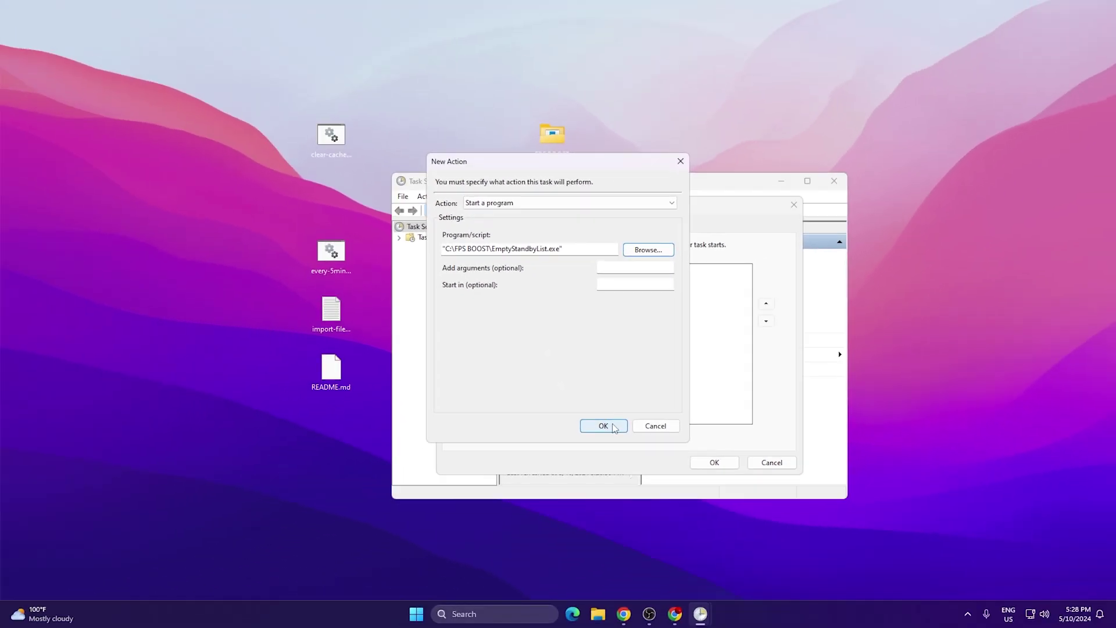
{"action": "left_click", "coordinate": [526, 478]}
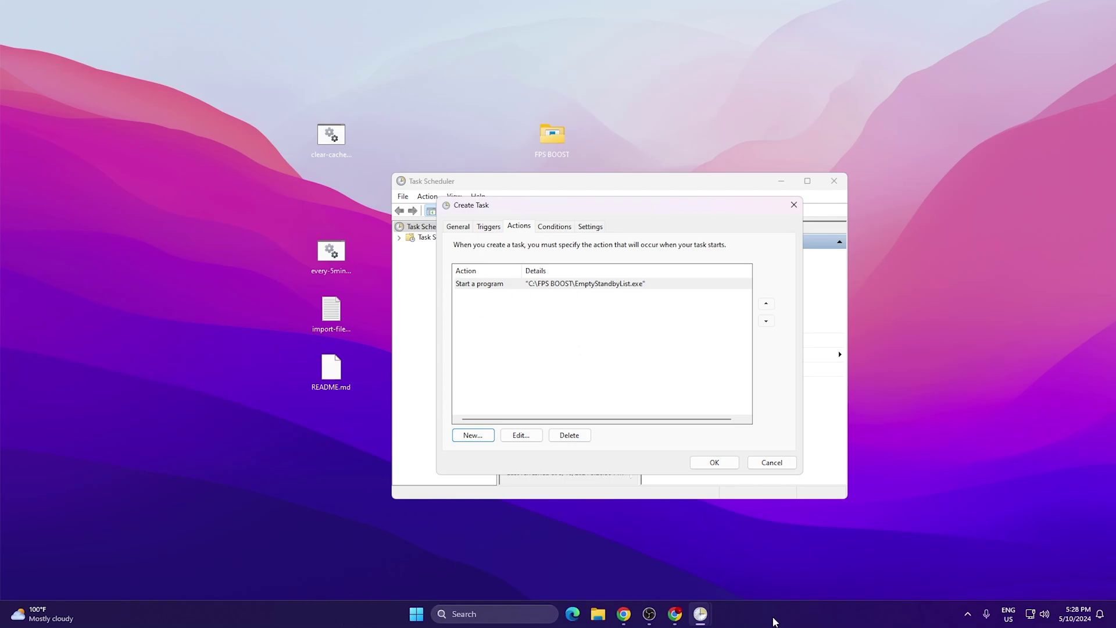
Show Task Manager's Memory performance page, then save FPS BOOST and view the Task Scheduler Library.
{"action": "right_click", "coordinate": [766, 615]}
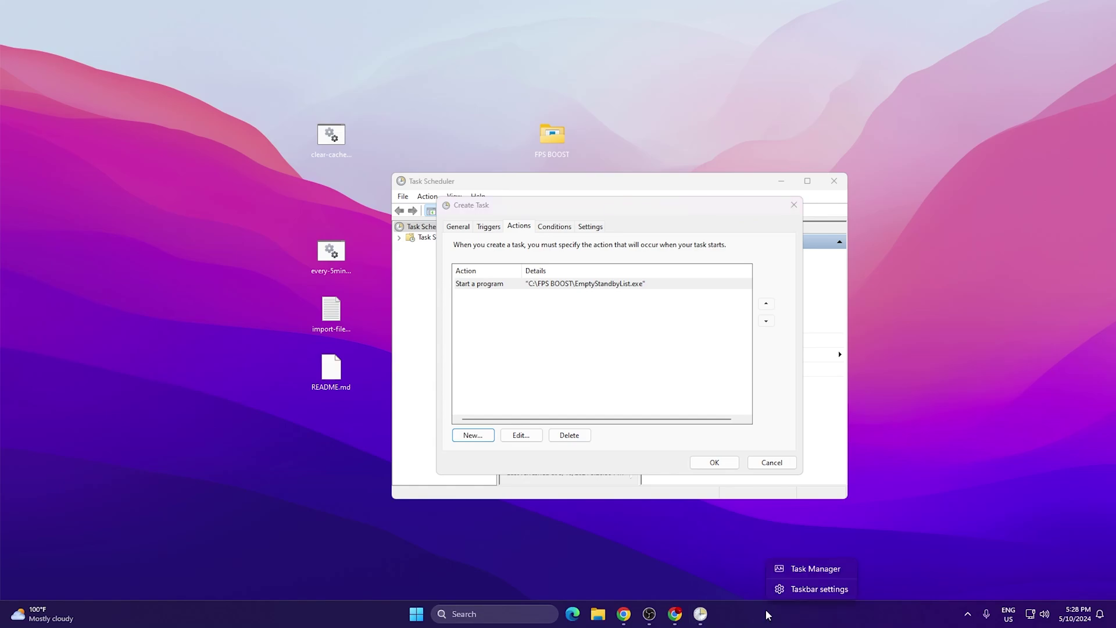
{"action": "left_click", "coordinate": [801, 571]}
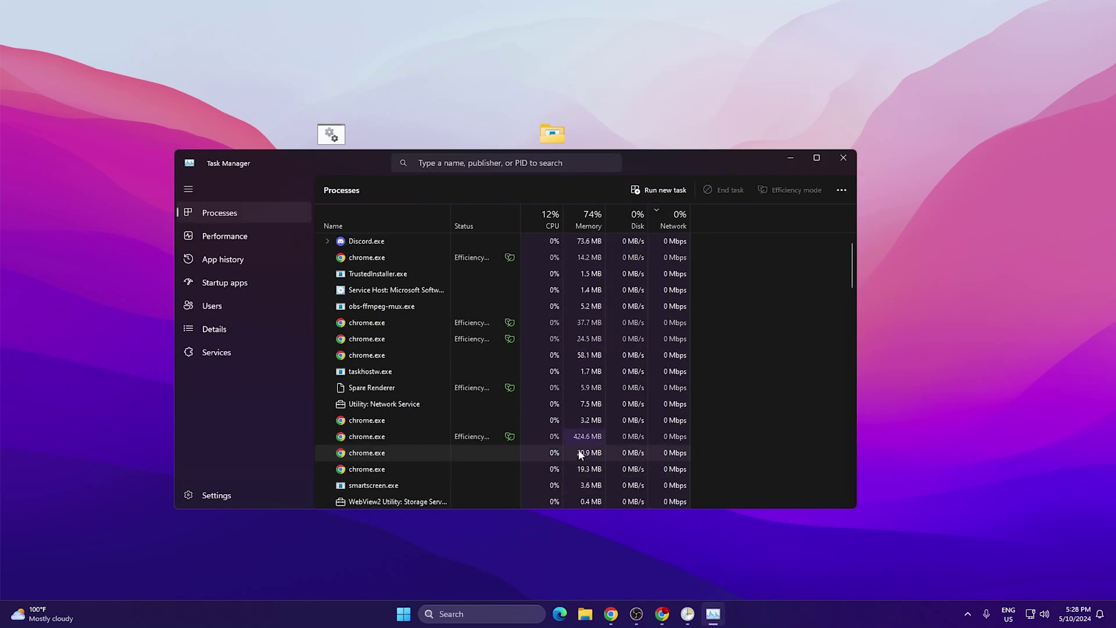
{"action": "left_click", "coordinate": [226, 237]}
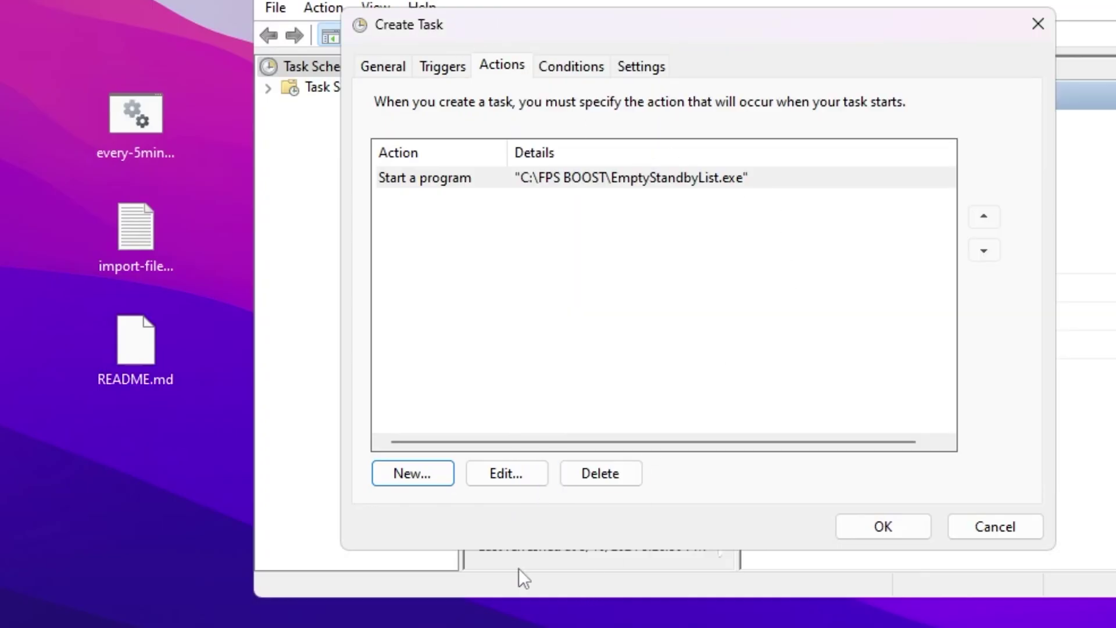
{"action": "left_click", "coordinate": [883, 526]}
{"action": "left_click", "coordinate": [370, 87]}
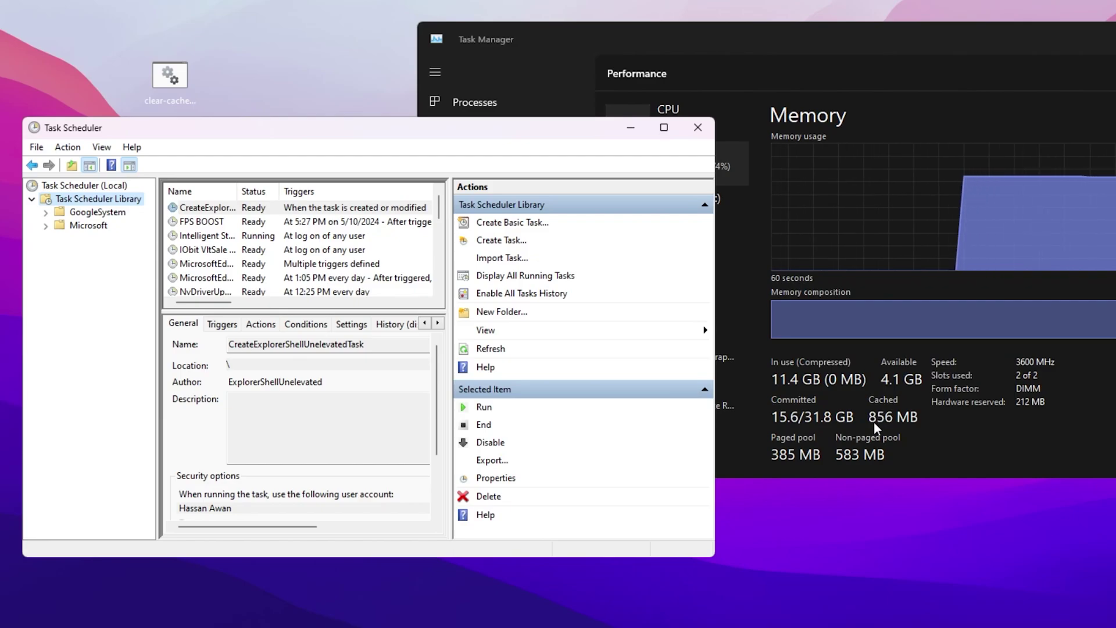
Run EmptyStandbyList.exe from C:\FPS BOOST as admin, cutting cached memory from 866 MB to 319 MB.
{"action": "left_click_drag", "start_coordinate": [387, 137], "coordinate": [294, 271]}
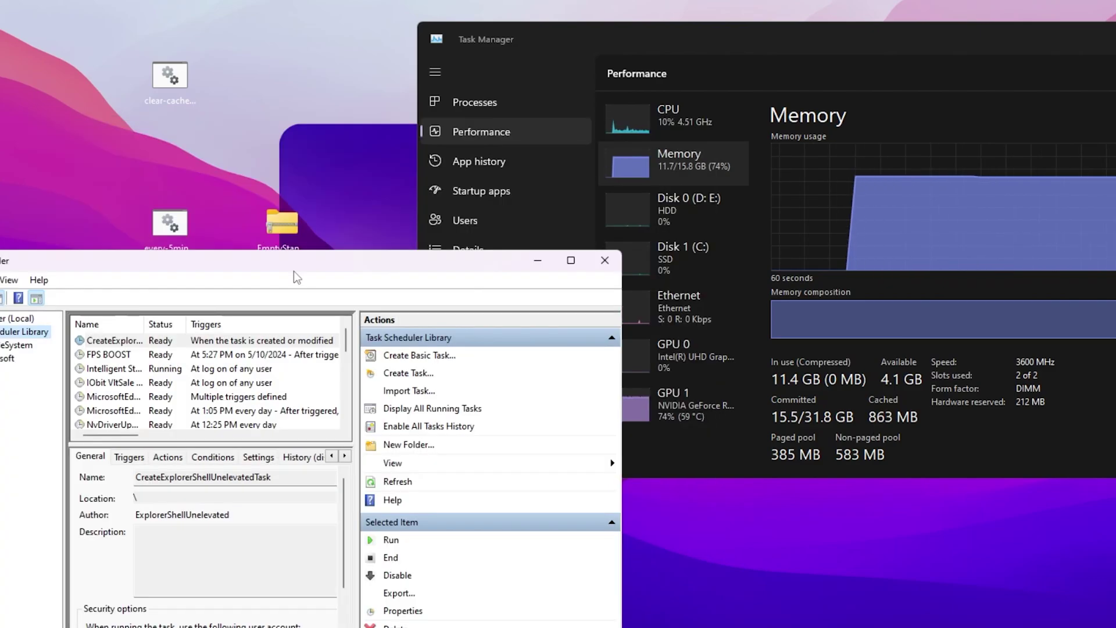
{"action": "key", "text": "super+e"}
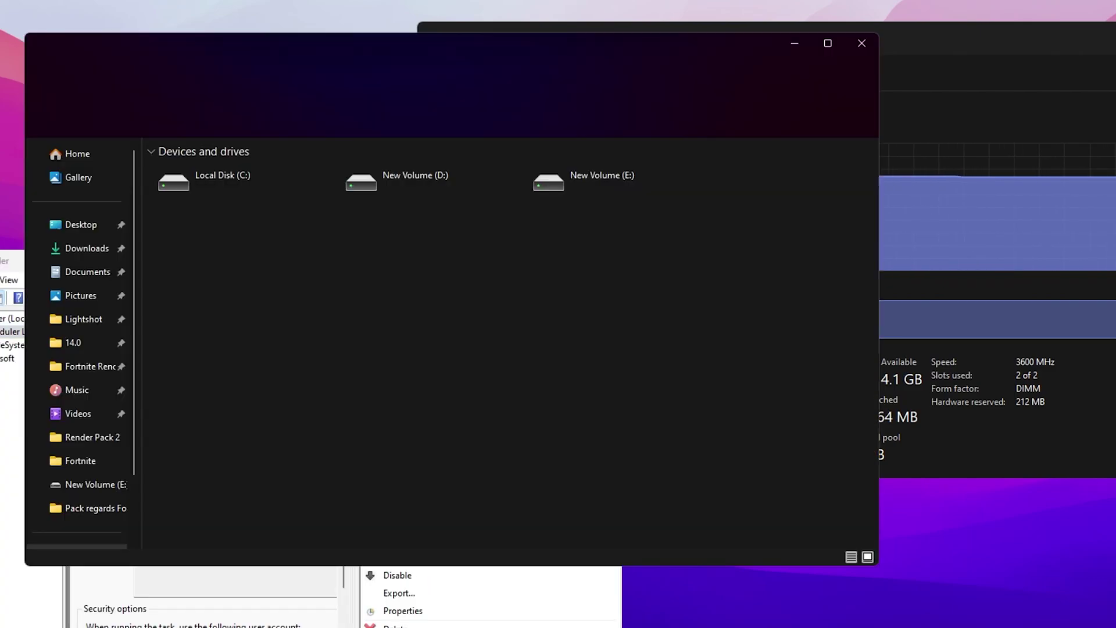
{"action": "double_click", "coordinate": [241, 186]}
{"action": "double_click", "coordinate": [180, 168]}
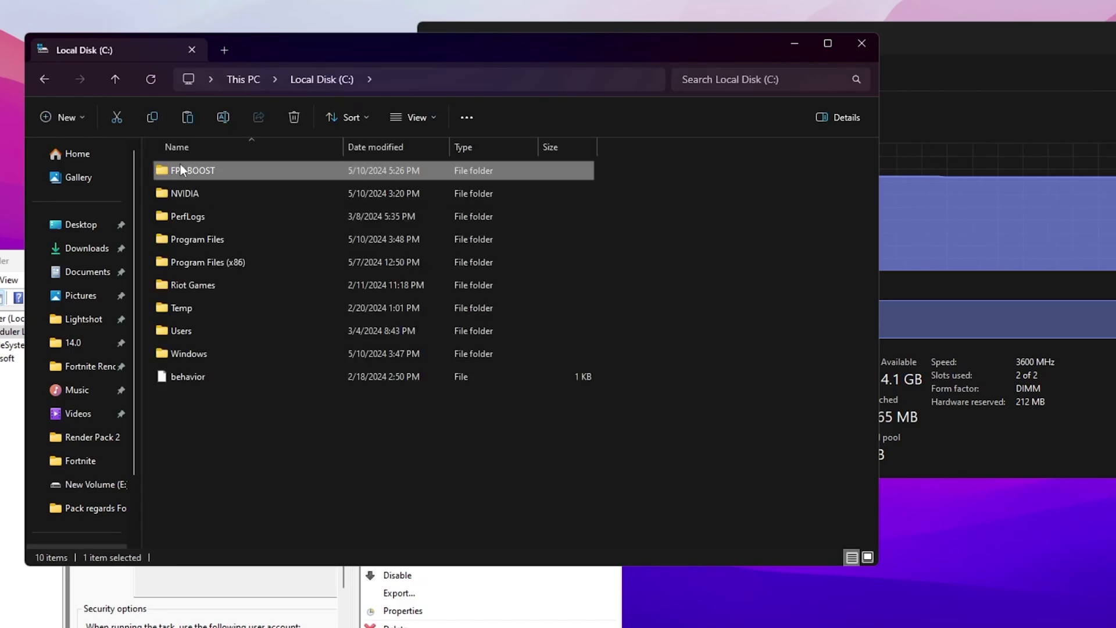
{"action": "left_click_drag", "start_coordinate": [338, 54], "coordinate": [215, 30]}
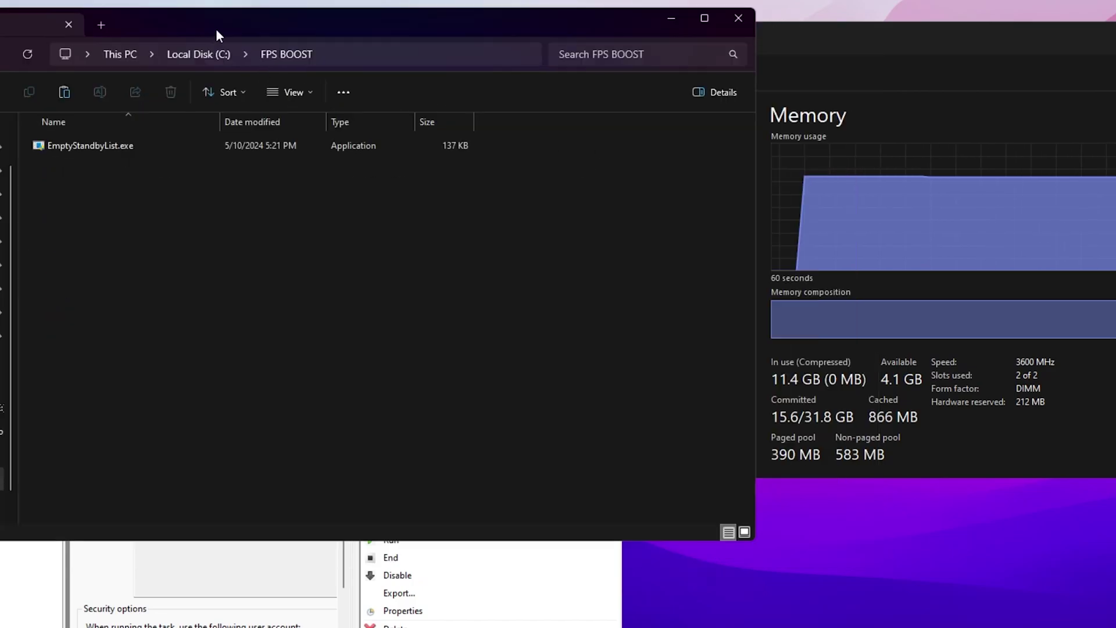
{"action": "double_click", "coordinate": [96, 145]}
{"action": "left_click", "coordinate": [278, 440]}
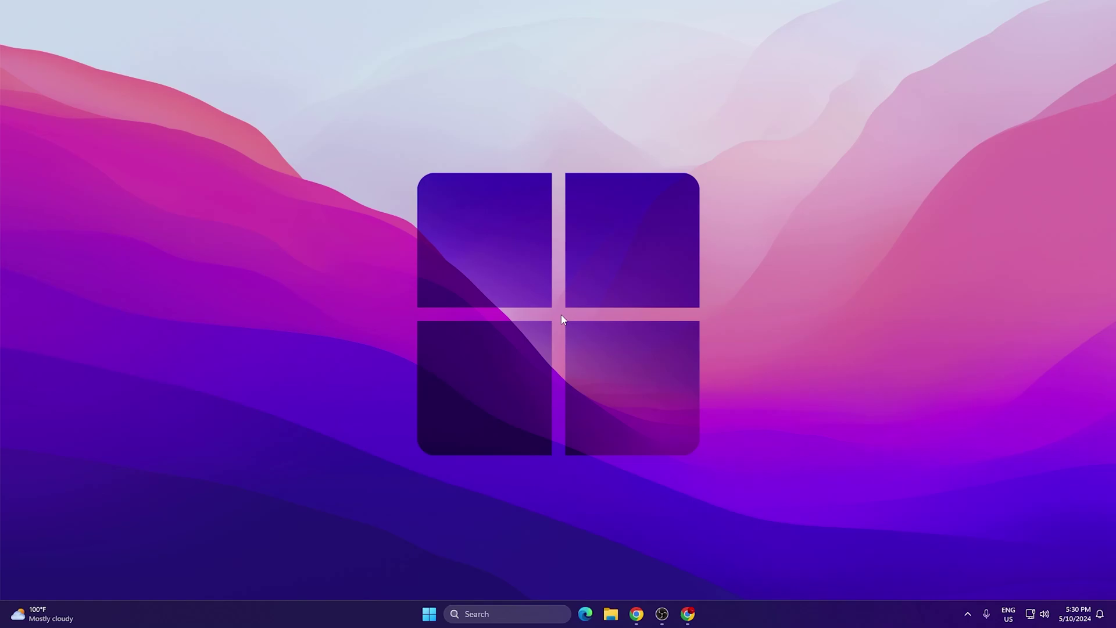
Browse in File Explorer to C:\Program Files\Epic Games\Fortnite\FortniteGame\Binaries\Win64.
{"action": "left_click", "coordinate": [611, 614]}
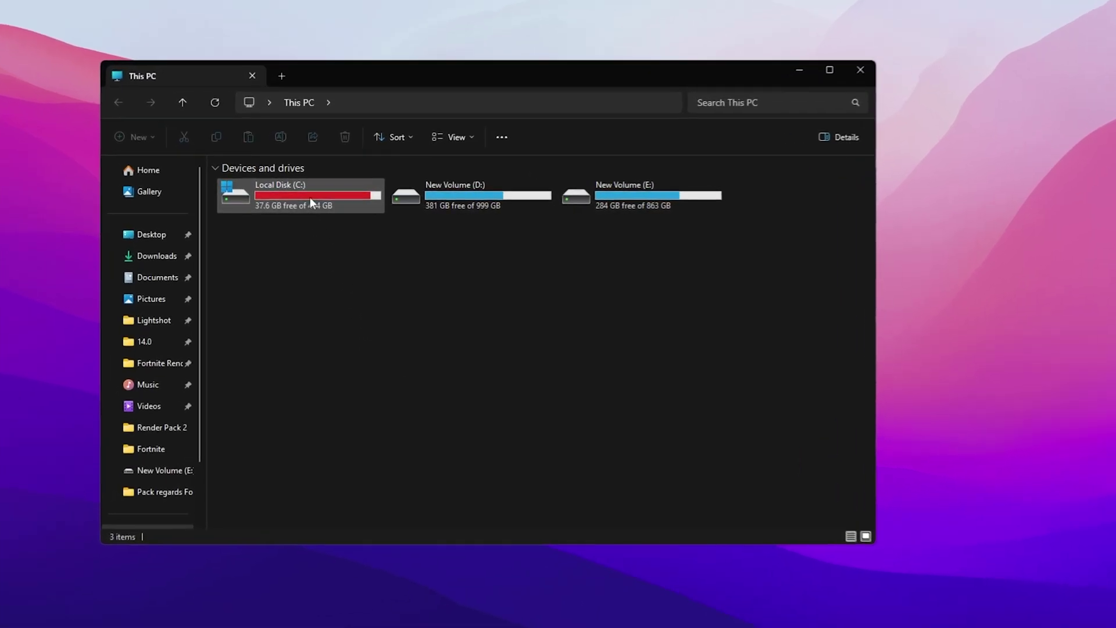
{"action": "double_click", "coordinate": [310, 199]}
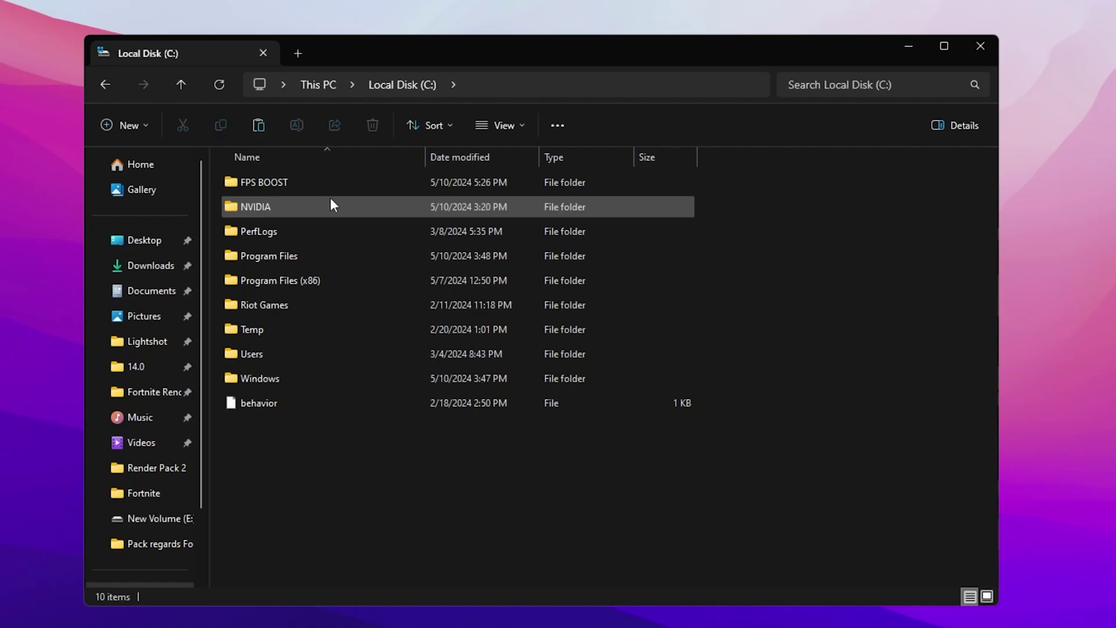
{"action": "double_click", "coordinate": [264, 257]}
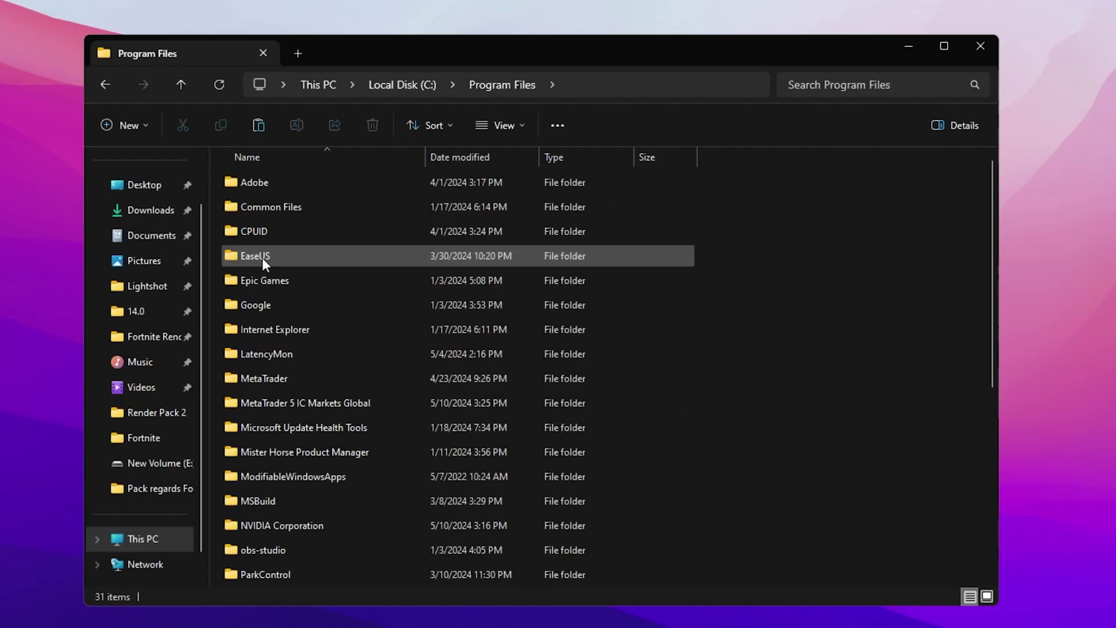
{"action": "double_click", "coordinate": [267, 279]}
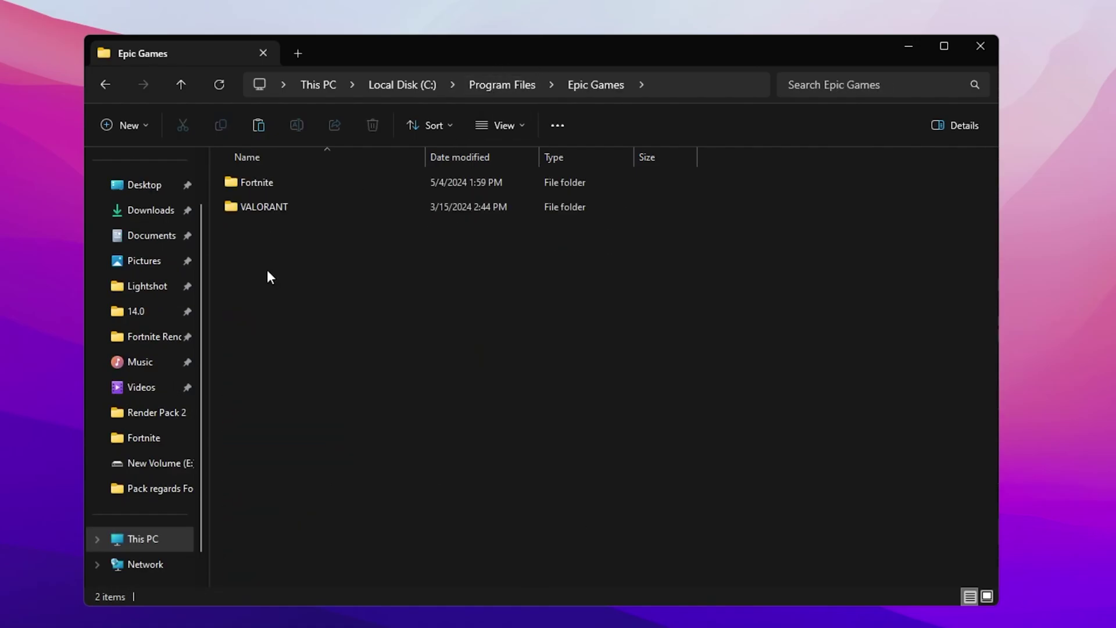
{"action": "double_click", "coordinate": [261, 182]}
{"action": "double_click", "coordinate": [271, 256]}
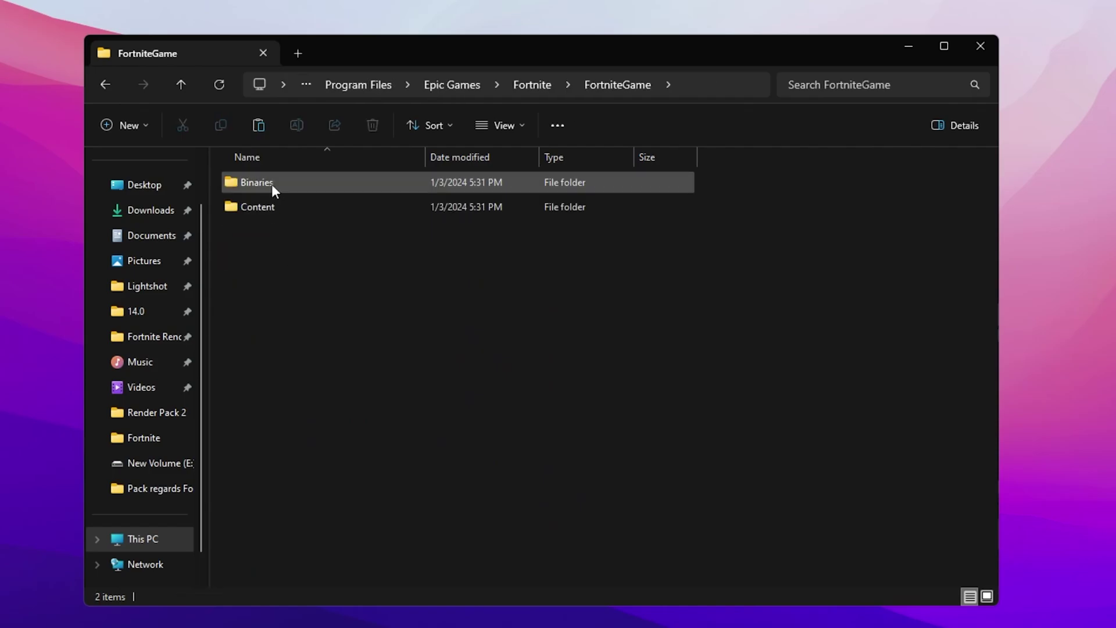
{"action": "double_click", "coordinate": [271, 184]}
{"action": "double_click", "coordinate": [278, 204]}
{"action": "scroll", "coordinate": [396, 330], "scroll_direction": "down", "scroll_amount": 13}
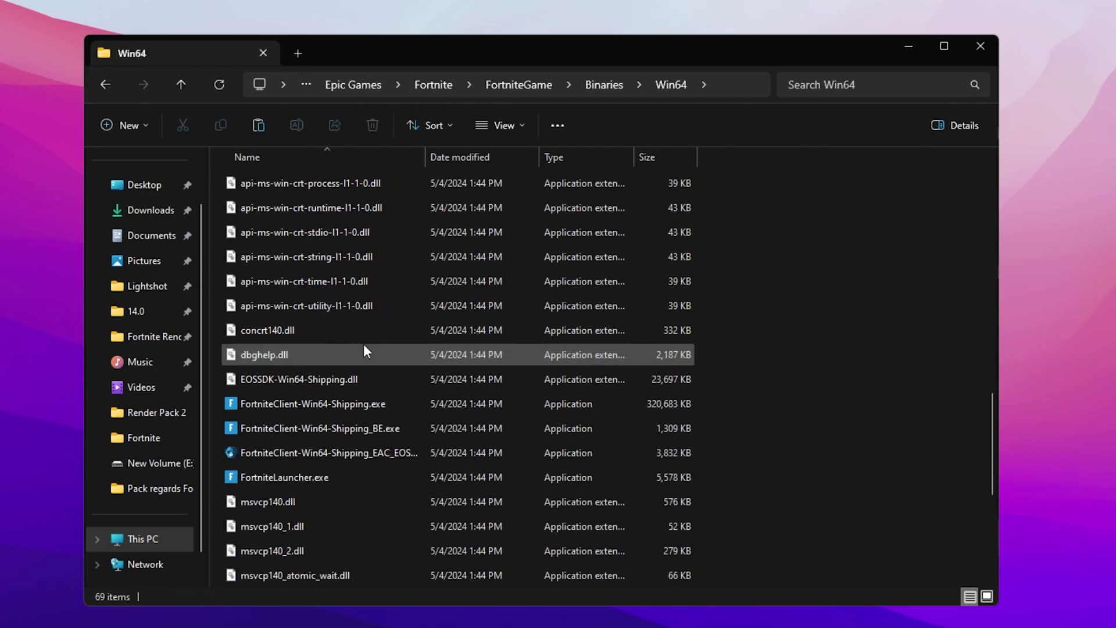
{"action": "scroll", "coordinate": [364, 344], "scroll_direction": "down", "scroll_amount": 3}
{"action": "scroll", "coordinate": [238, 250], "scroll_direction": "up", "scroll_amount": 2}
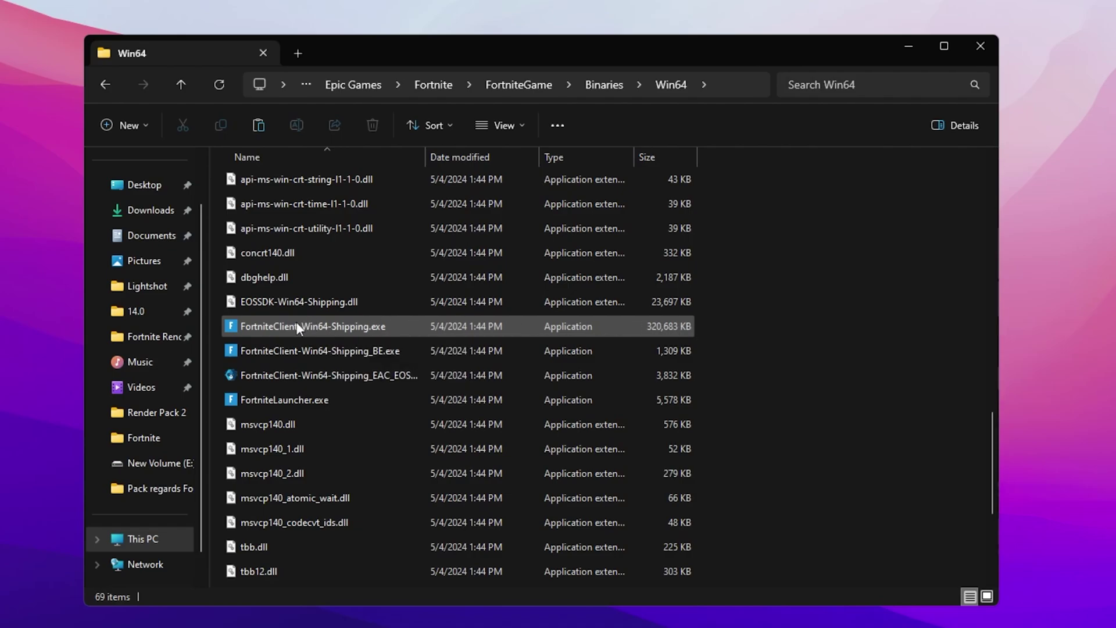
Show the Compatibility settings in FortniteClient-Win64-Shipping.exe's Properties.
{"action": "right_click", "coordinate": [267, 325]}
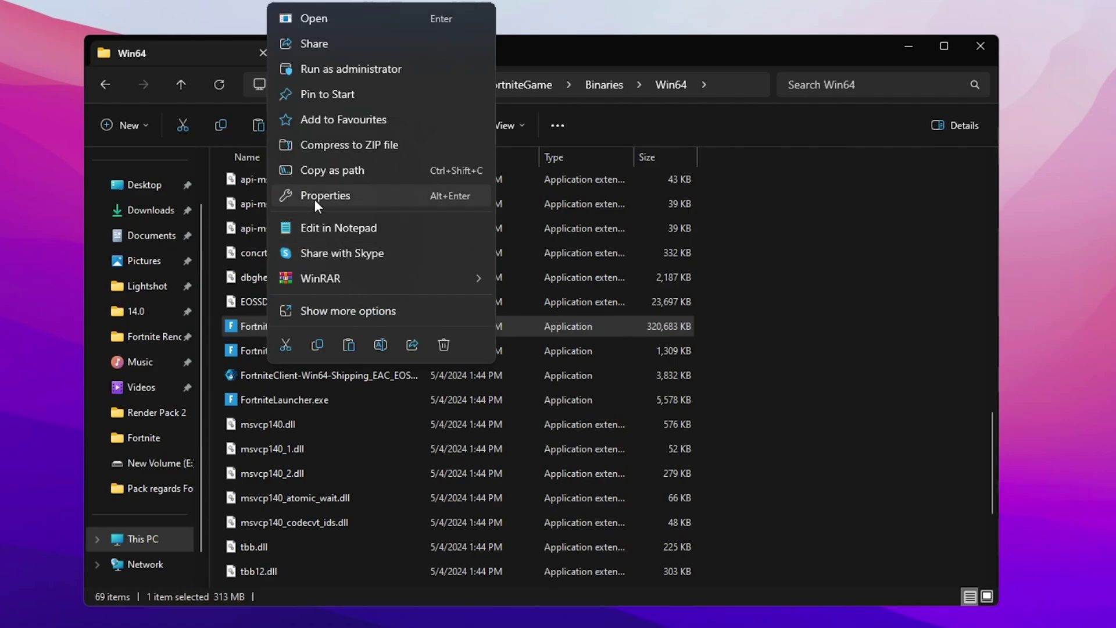
{"action": "left_click", "coordinate": [315, 200]}
{"action": "left_click", "coordinate": [414, 336]}
{"action": "left_click_drag", "start_coordinate": [433, 301], "coordinate": [498, 176]}
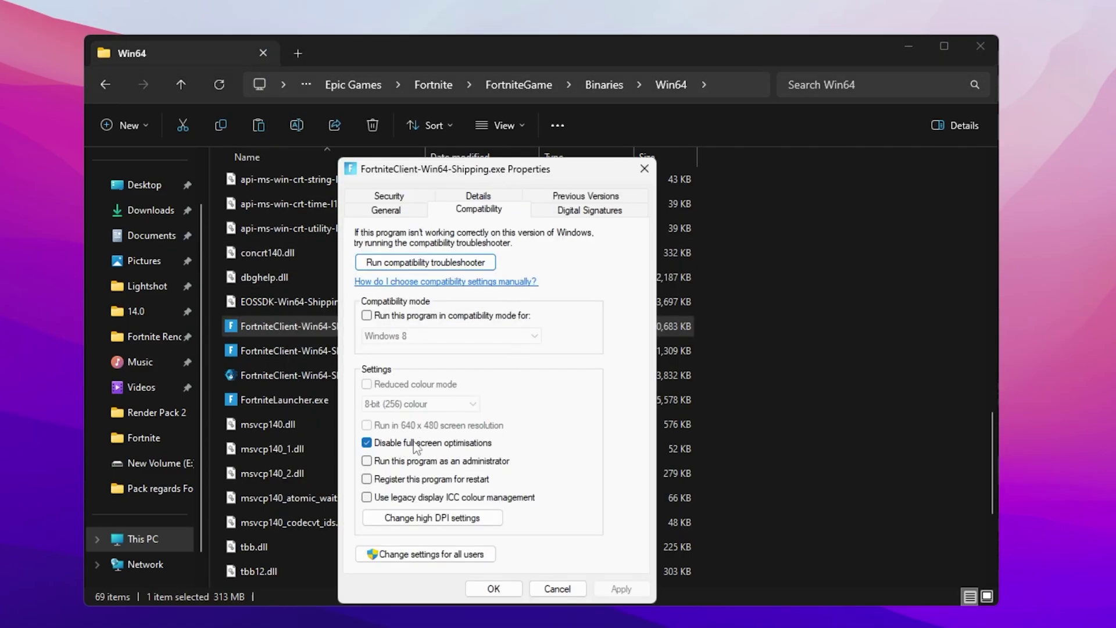
Override high DPI scaling to Application, save the compatibility changes, and close File Explorer.
{"action": "left_click", "coordinate": [414, 519]}
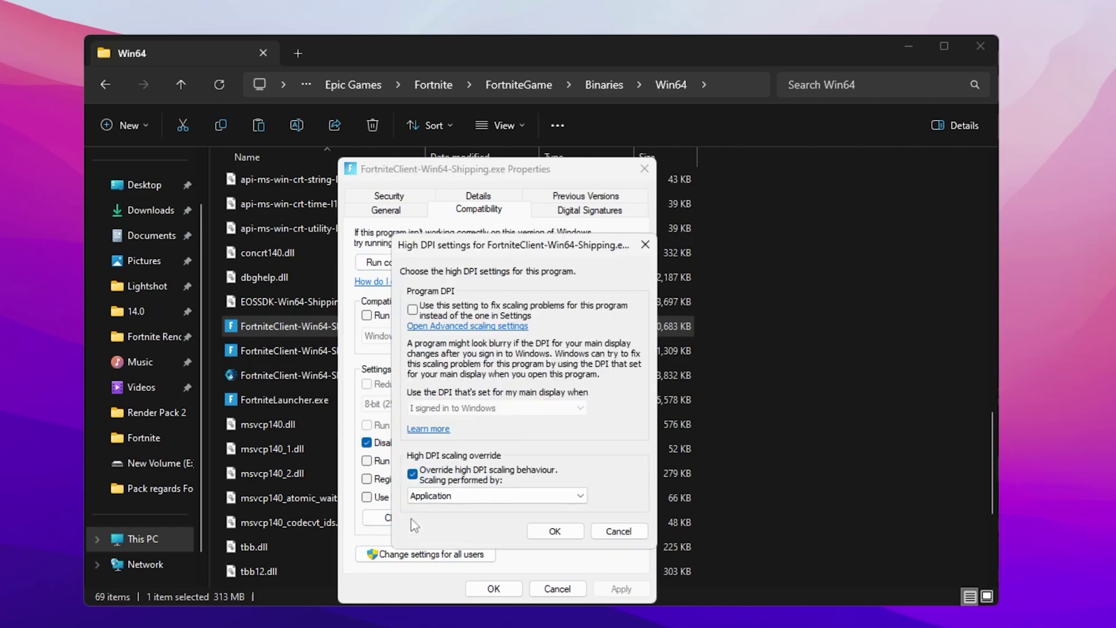
{"action": "left_click", "coordinate": [455, 480]}
{"action": "left_click", "coordinate": [430, 474]}
{"action": "left_click", "coordinate": [554, 530]}
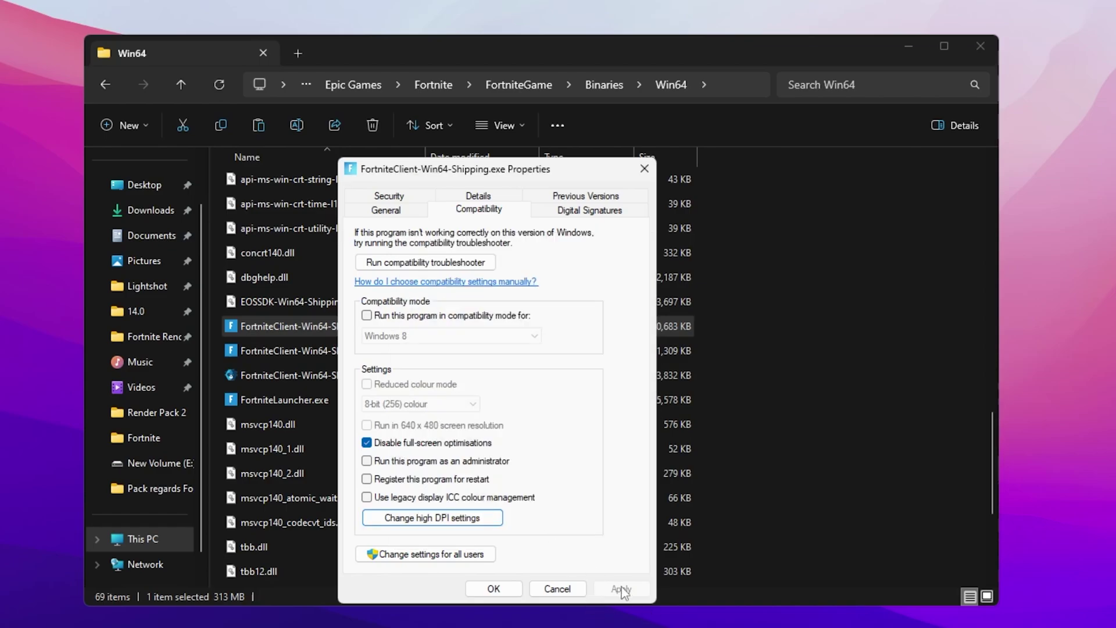
{"action": "left_click", "coordinate": [497, 589]}
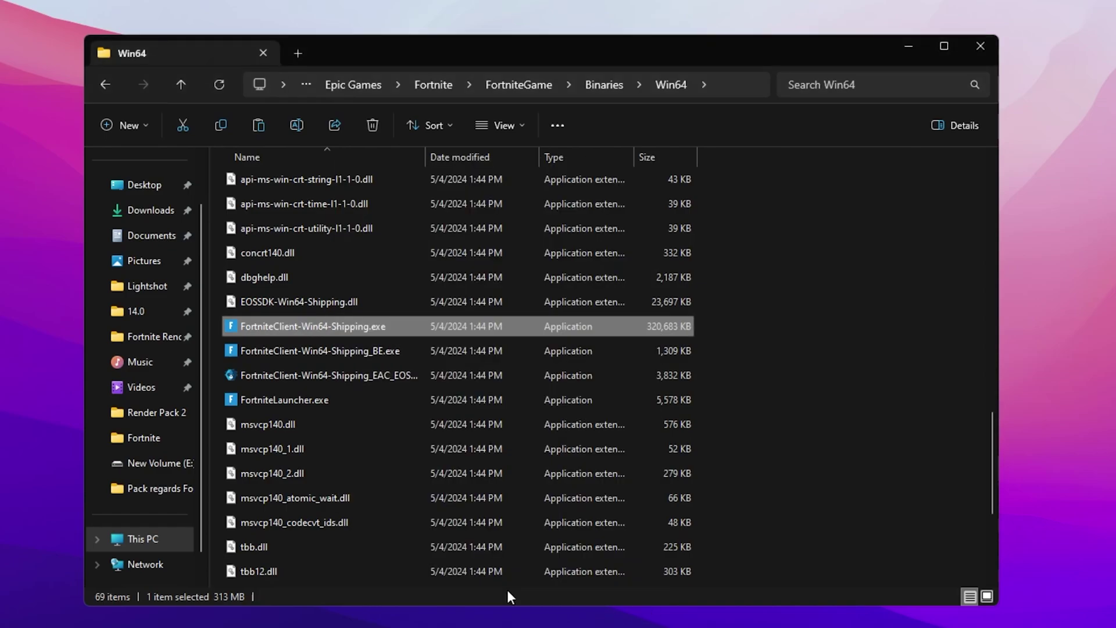
{"action": "left_click", "coordinate": [982, 61]}
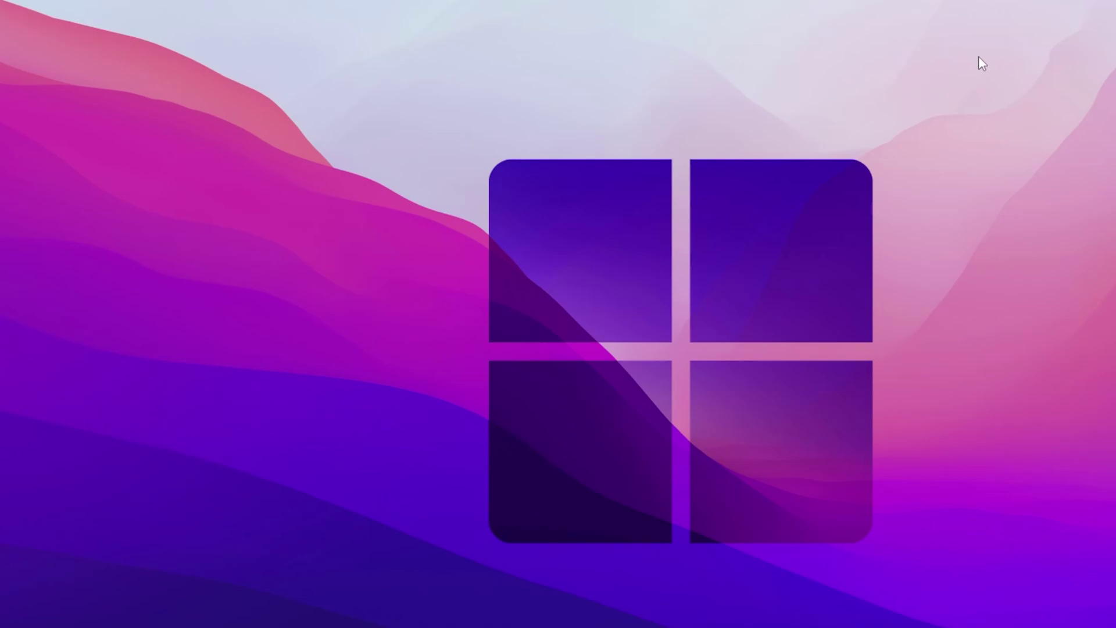